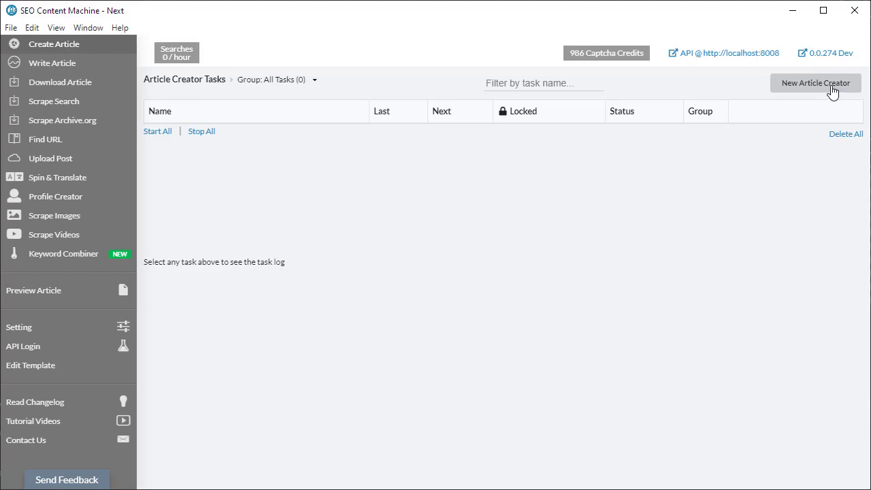
Start a new Article Creator task, keeping Current Region as country and English as language.
left_click(827, 88)
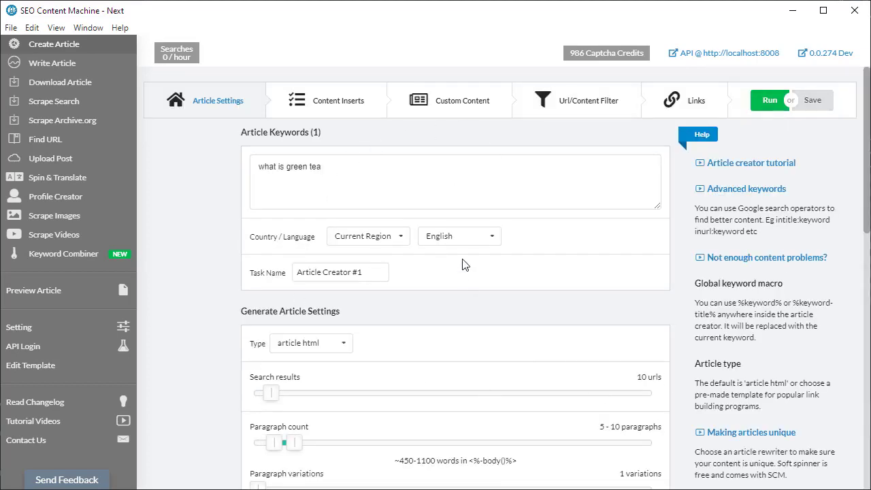
left_click_drag(394, 179, 245, 173)
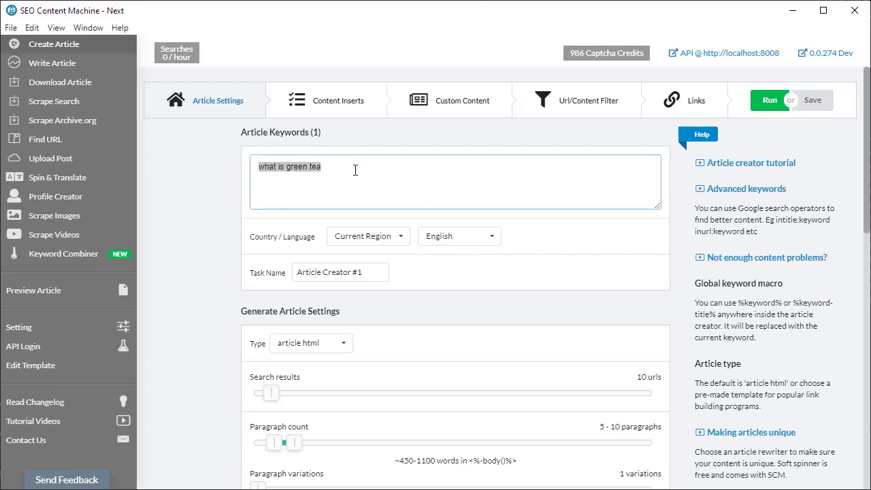
left_click(354, 170)
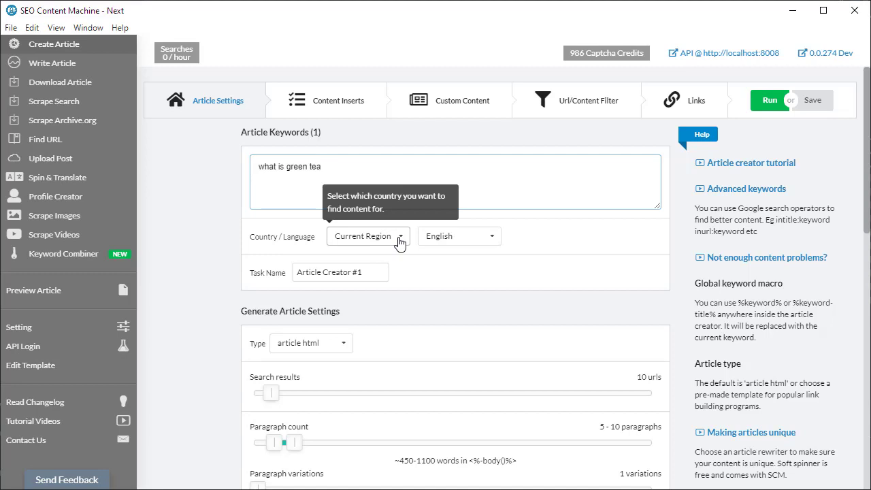
left_click(399, 241)
left_click(487, 237)
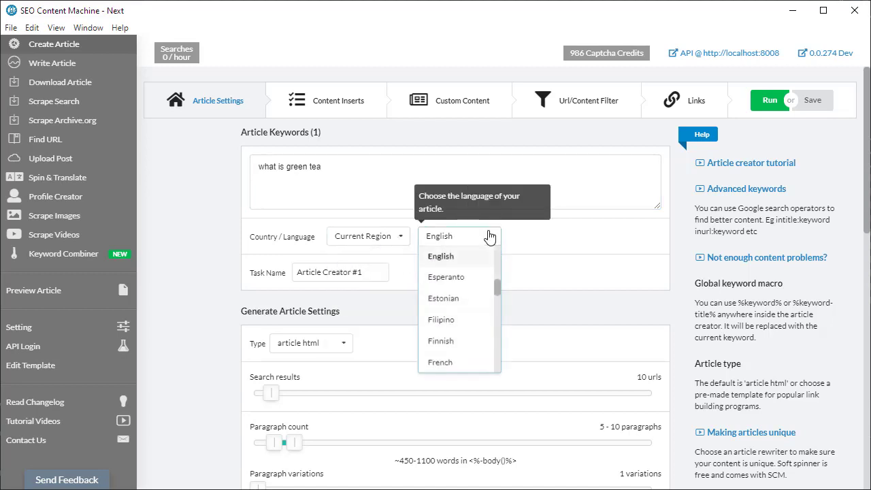
left_click(488, 236)
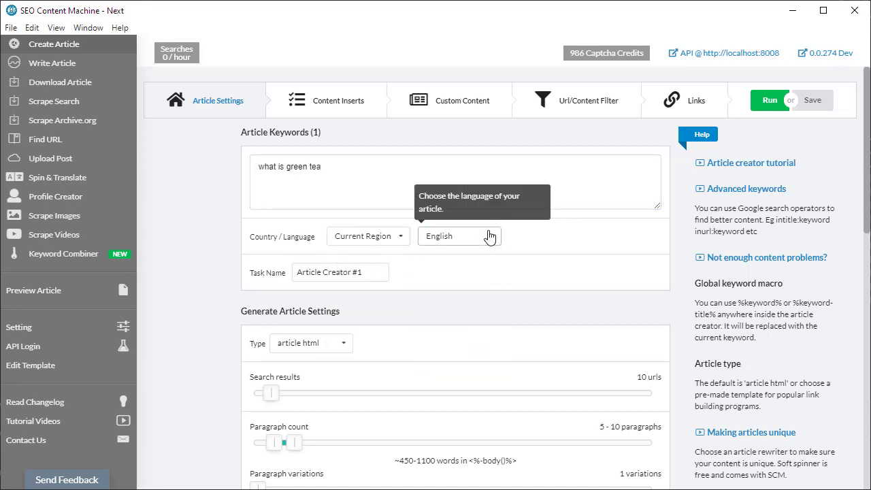
Clear the Article Keywords box and paste 'what is green tea' back in.
left_click(384, 271)
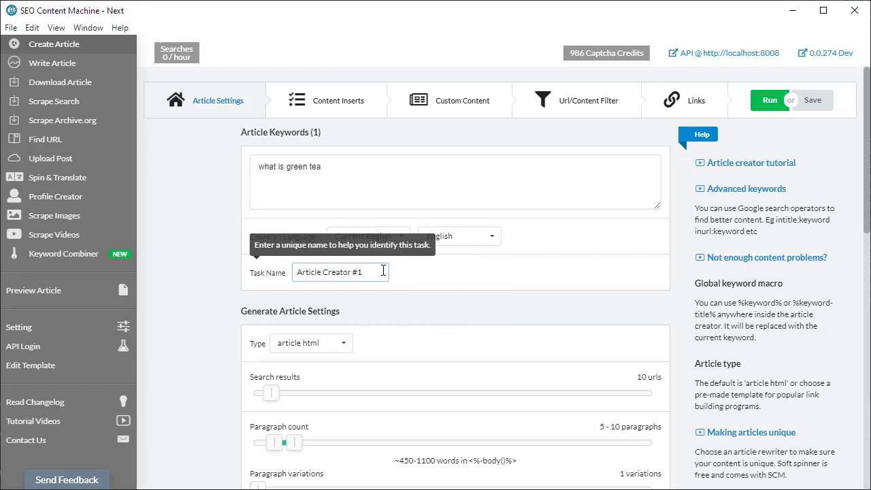
left_click(401, 201)
left_click_drag(404, 209, 220, 194)
key("ctrl+c")
key("BackSpace")
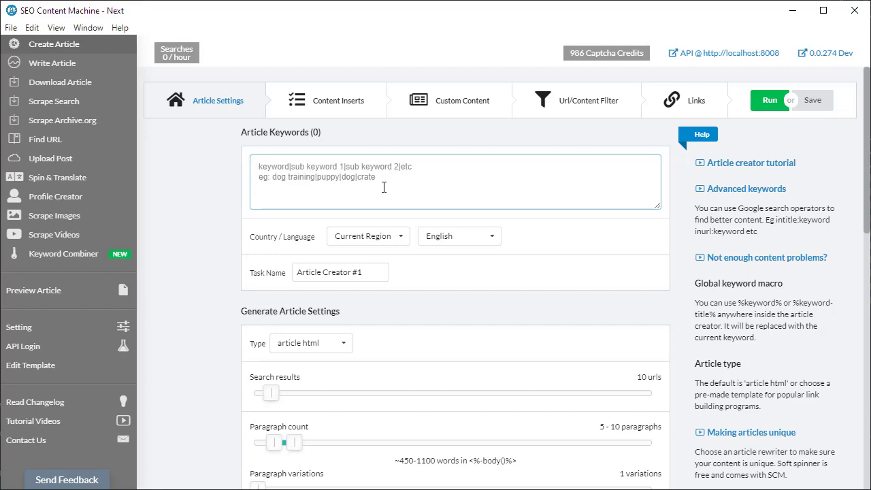
key("ctrl+v")
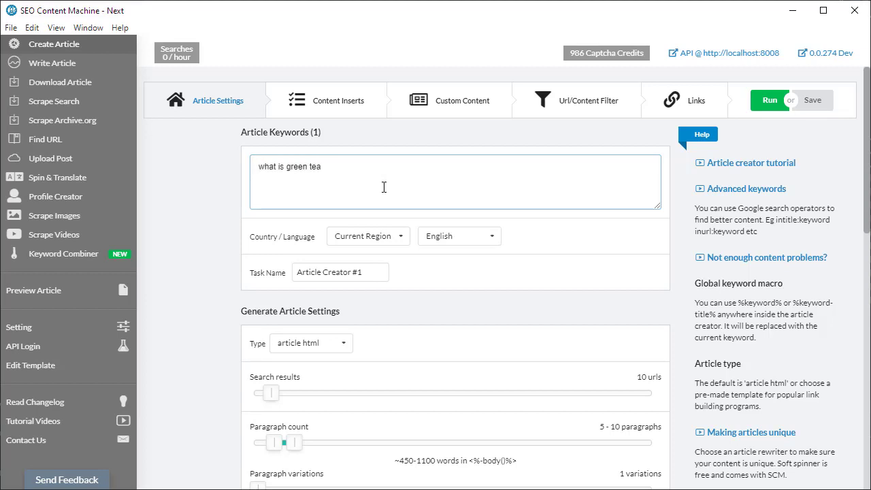
scroll(383, 187, "down", 3)
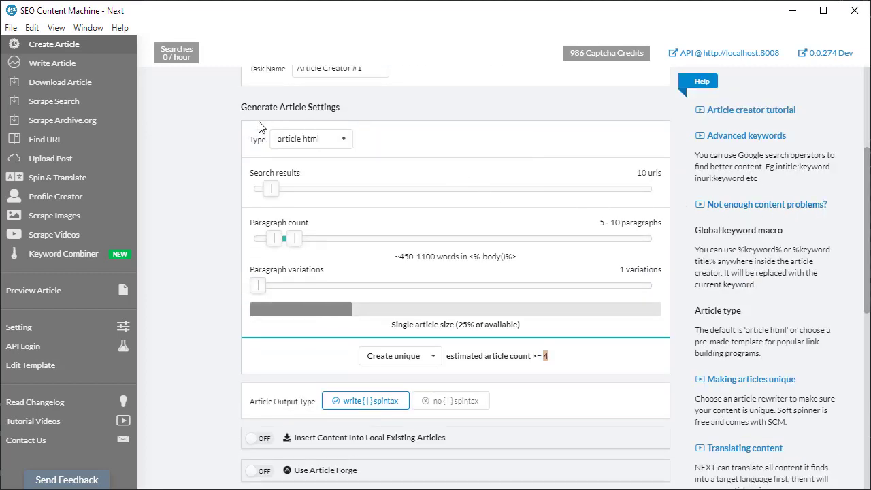
left_click(351, 139)
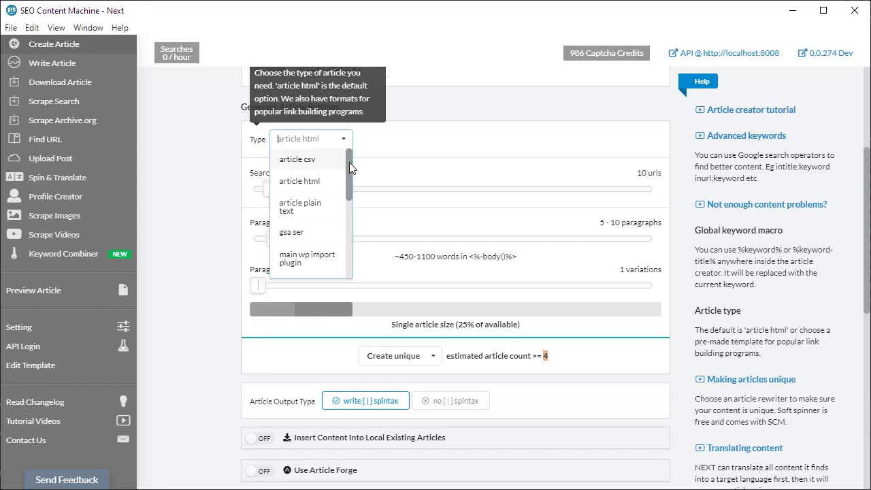
left_click_drag(349, 162, 352, 177)
left_click_drag(351, 217, 350, 248)
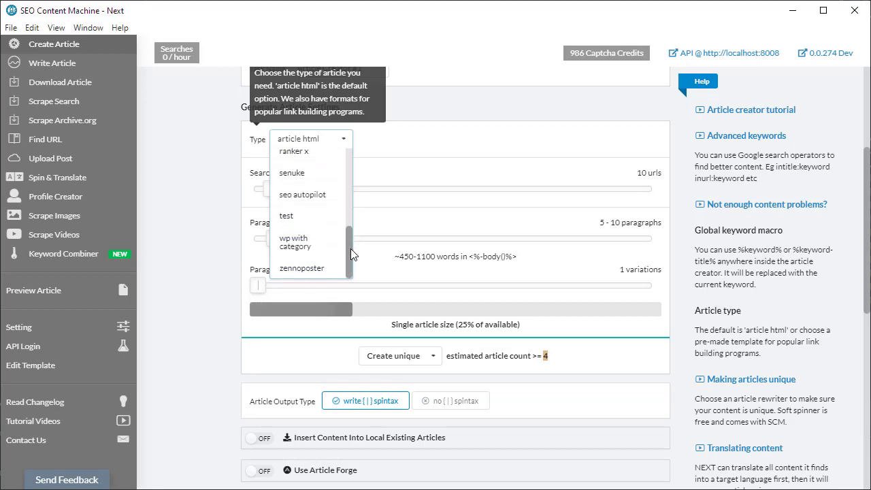
left_click(180, 285)
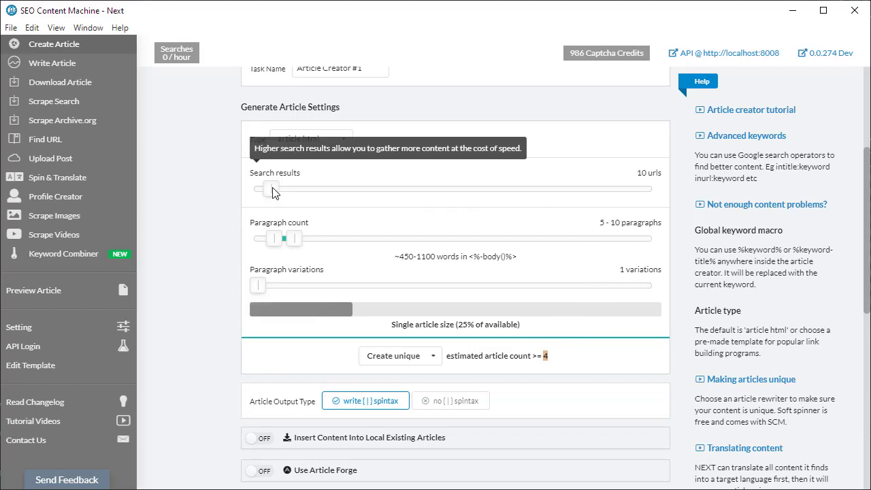
Try Search results at 300, 50, 3 and 10 urls to compare article estimates.
left_click_drag(271, 197, 670, 210)
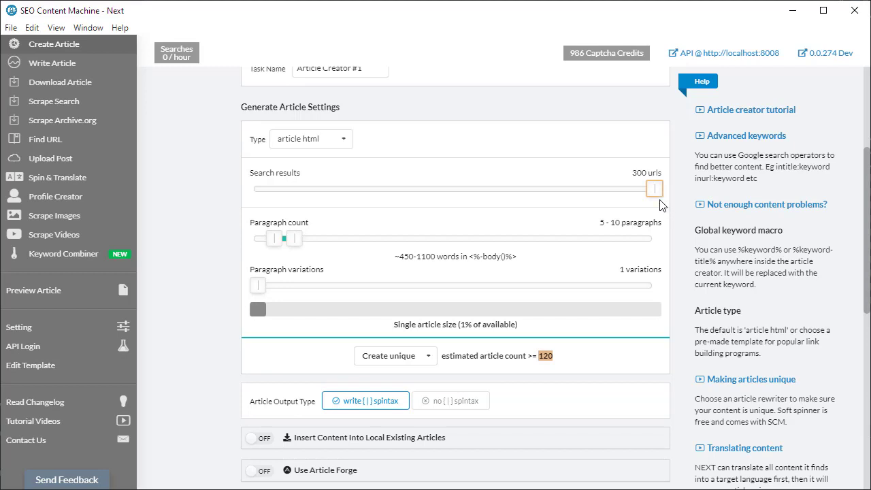
left_click_drag(655, 191, 326, 208)
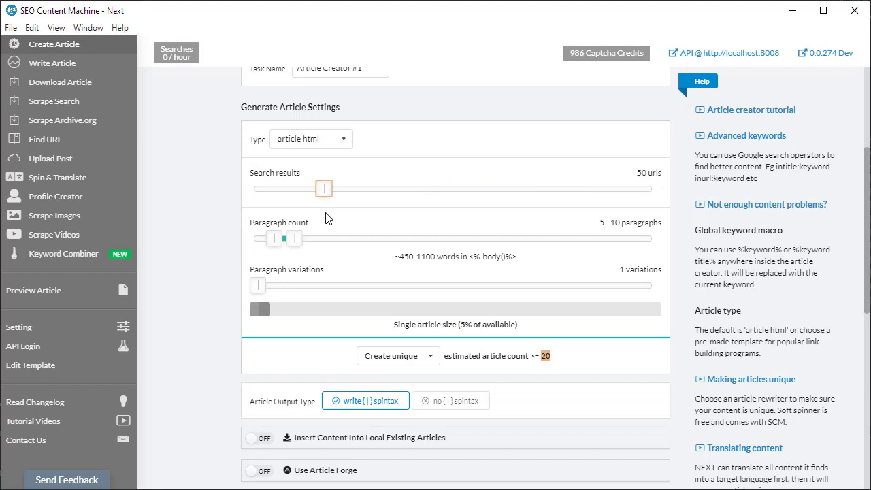
left_click_drag(332, 188, 260, 196)
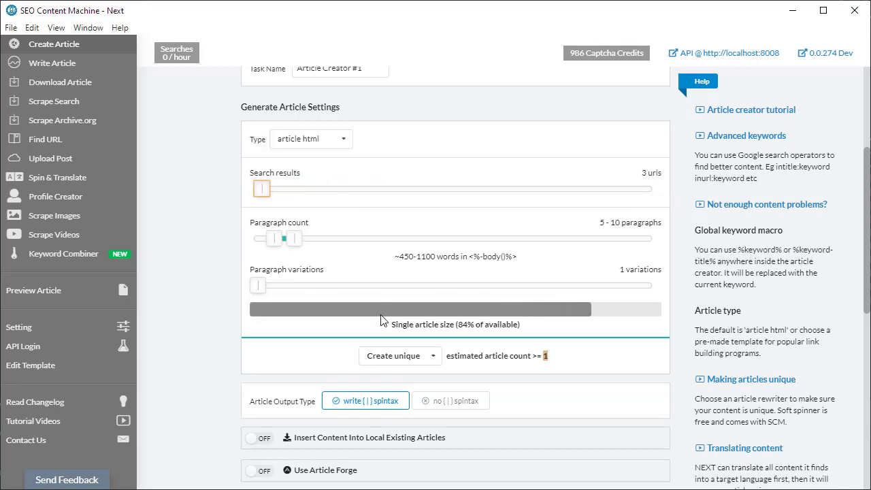
mouse_move(261, 198)
left_mouse_down()
mouse_move(304, 194)
mouse_move(278, 192)
mouse_move(267, 204)
mouse_move(270, 193)
left_mouse_up()
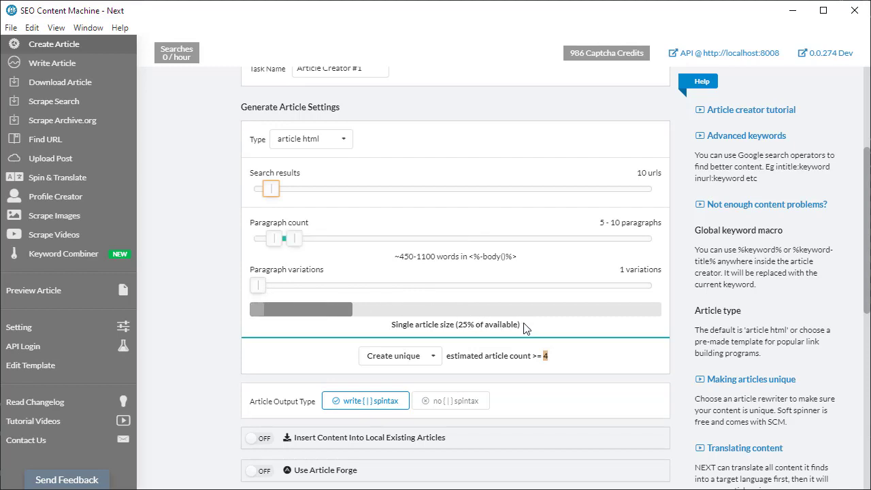
Review the size readouts, then set Search results to 40 urls for 16 estimated articles.
left_click_drag(389, 327, 546, 327)
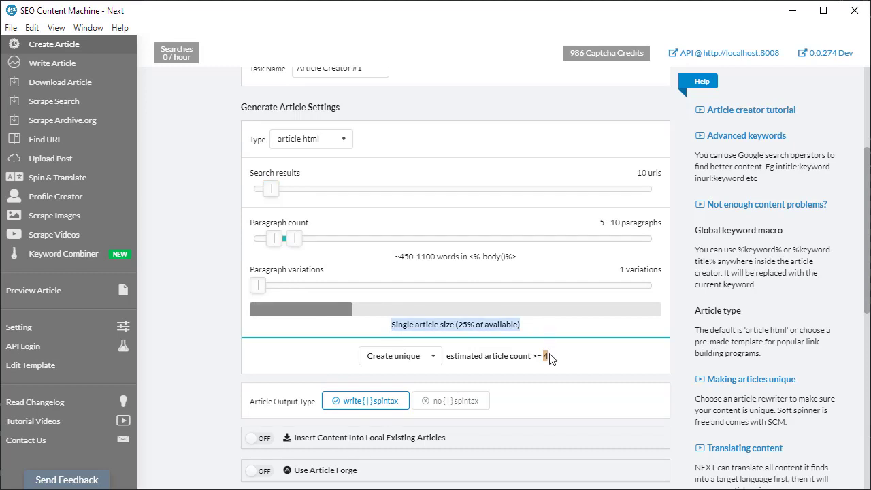
double_click(545, 356)
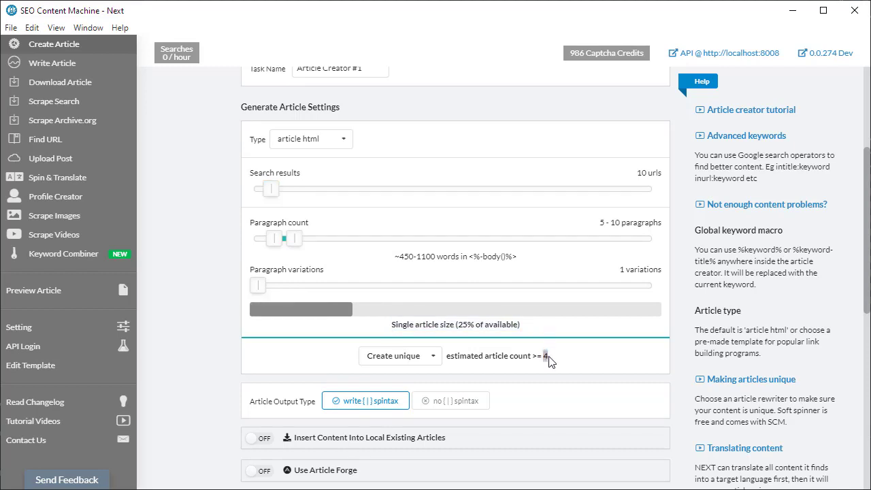
left_click_drag(458, 326, 521, 326)
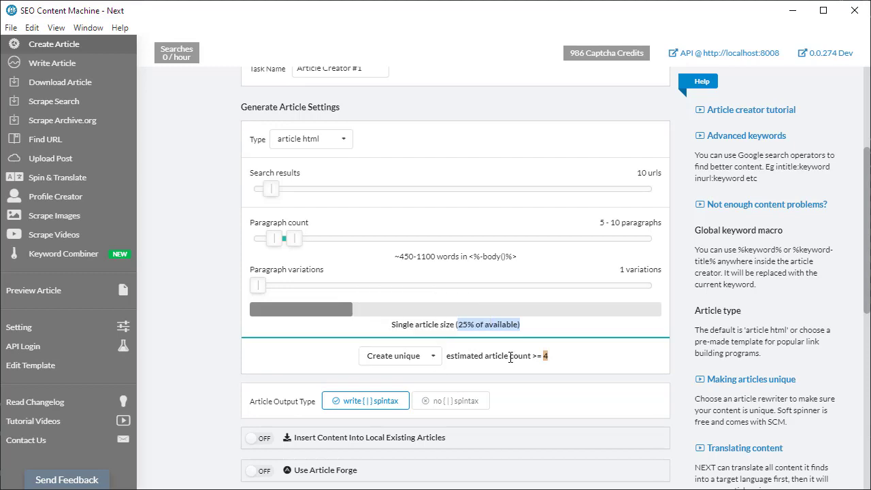
left_click_drag(270, 193, 315, 203)
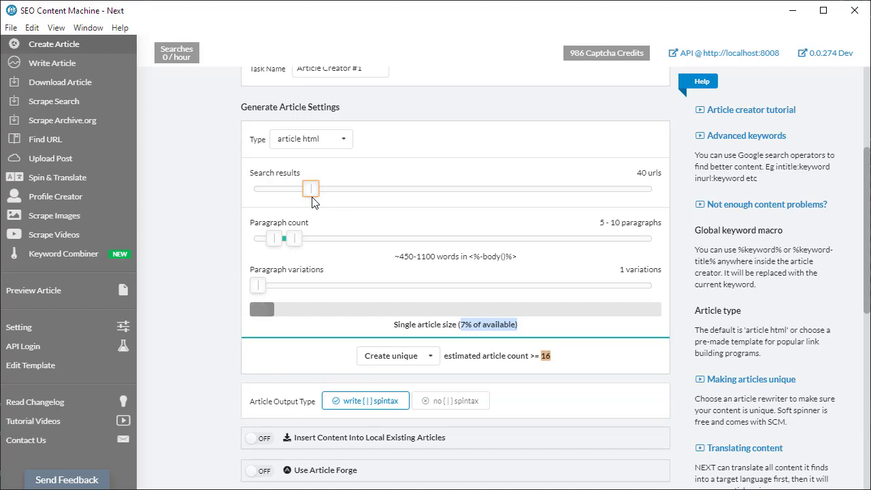
double_click(546, 355)
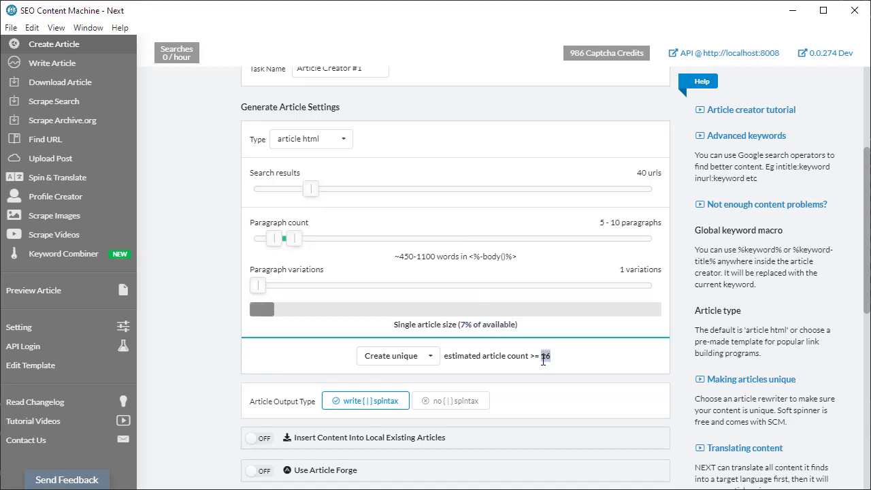
Set paragraph count to 9–20 with search results at 10 urls, giving 2 estimated articles.
left_click_drag(294, 238, 655, 238)
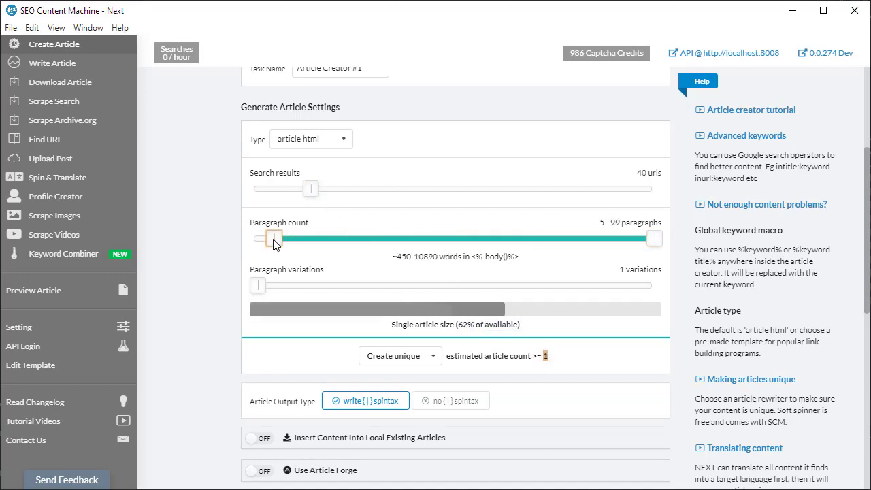
left_click_drag(276, 245, 717, 246)
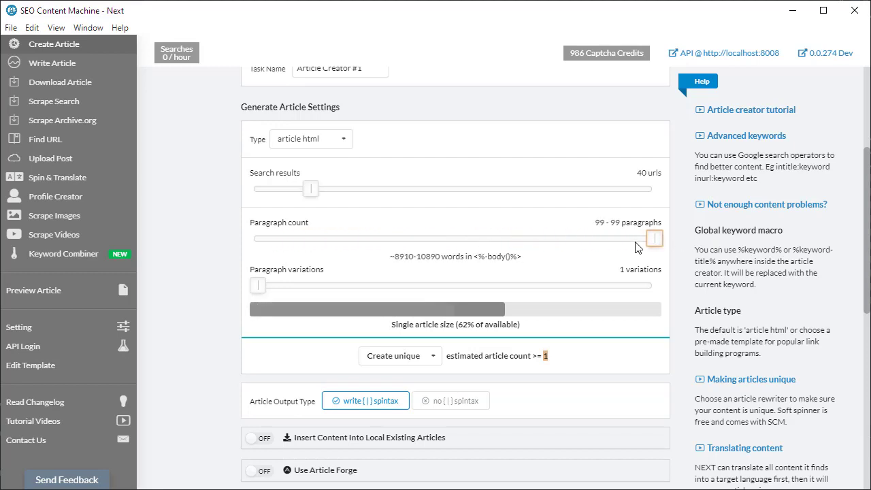
left_click_drag(311, 190, 271, 191)
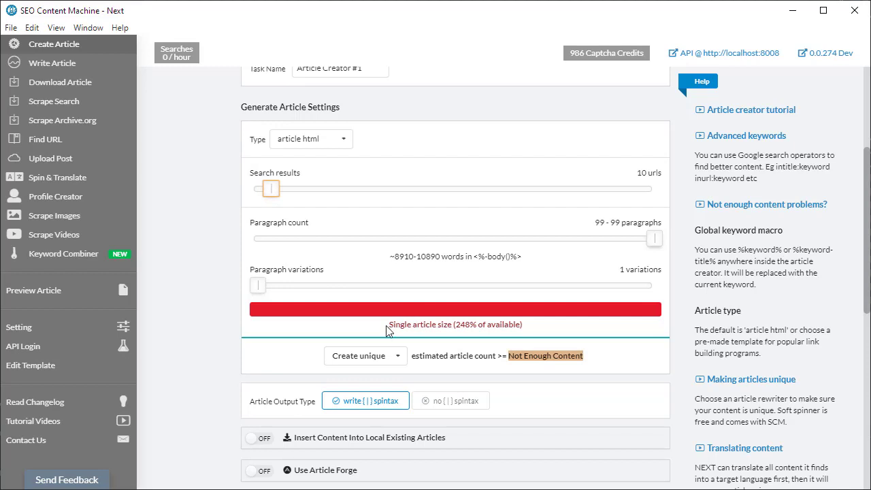
left_click_drag(388, 326, 552, 325)
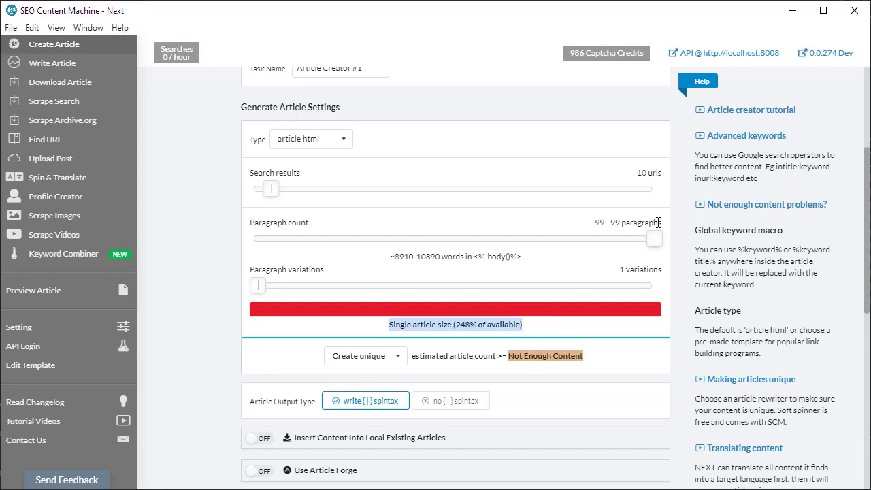
left_click_drag(659, 240, 295, 264)
left_click_drag(655, 238, 335, 238)
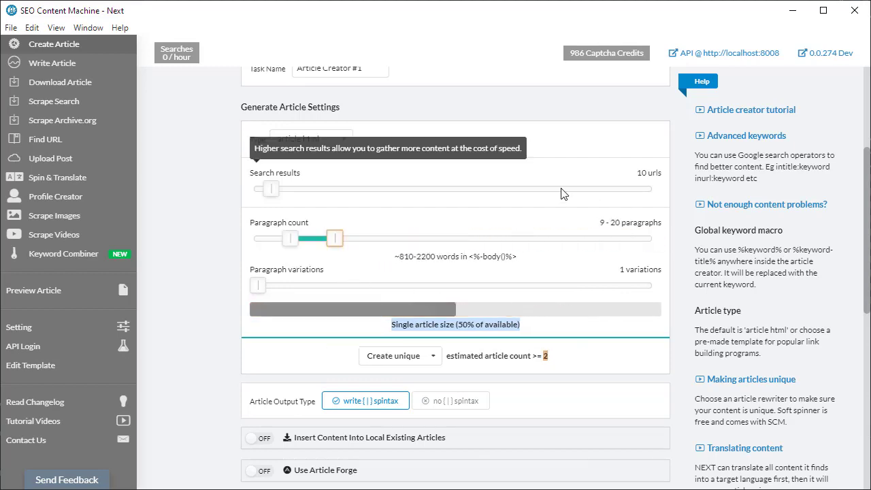
scroll(277, 255, "down", 2)
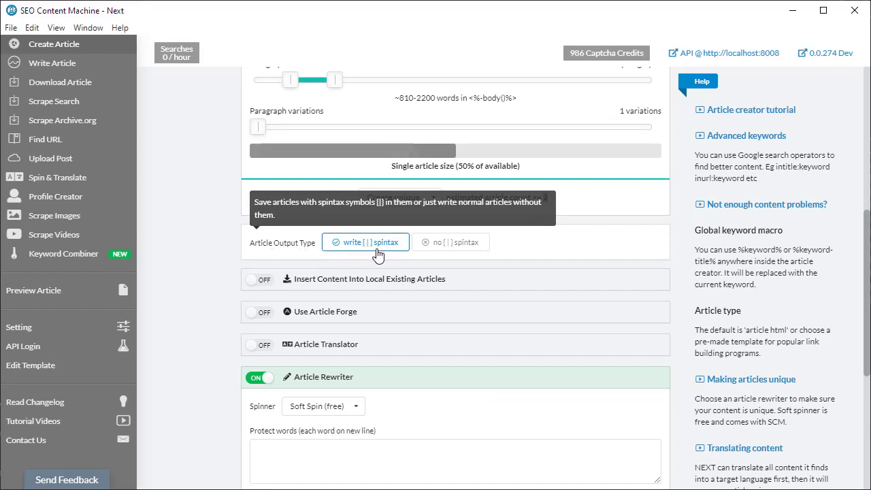
left_click(480, 249)
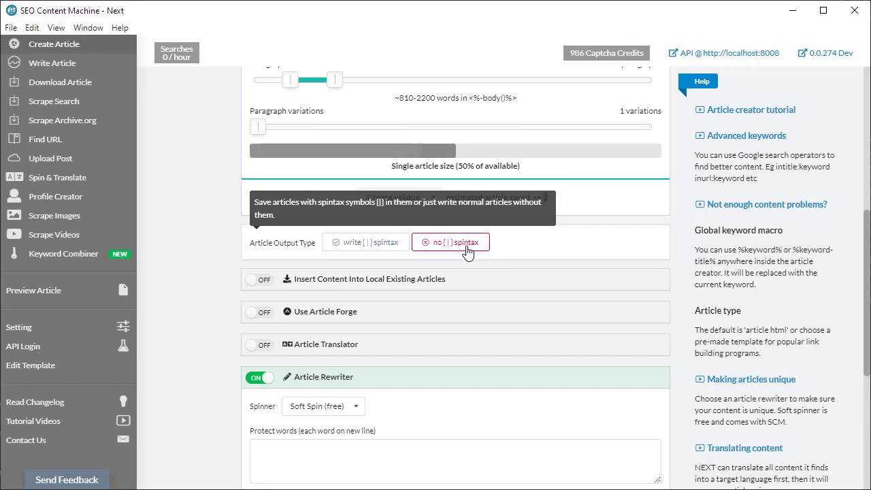
left_click(378, 252)
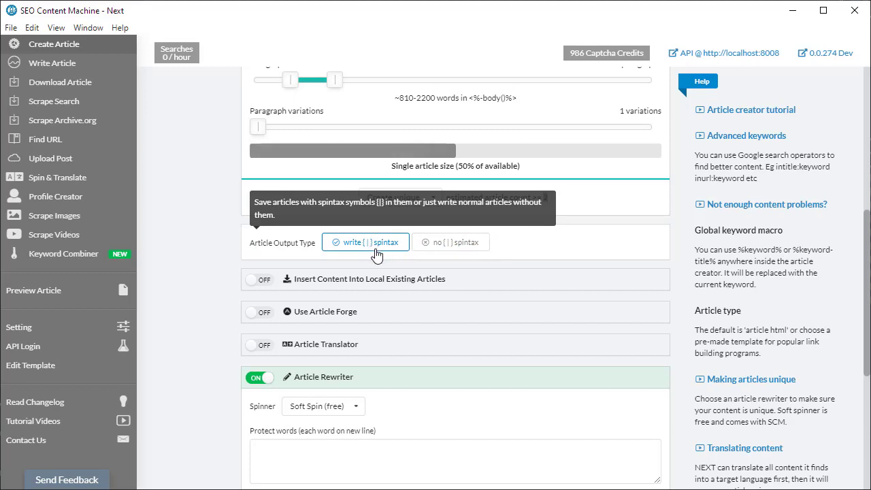
left_click(446, 245)
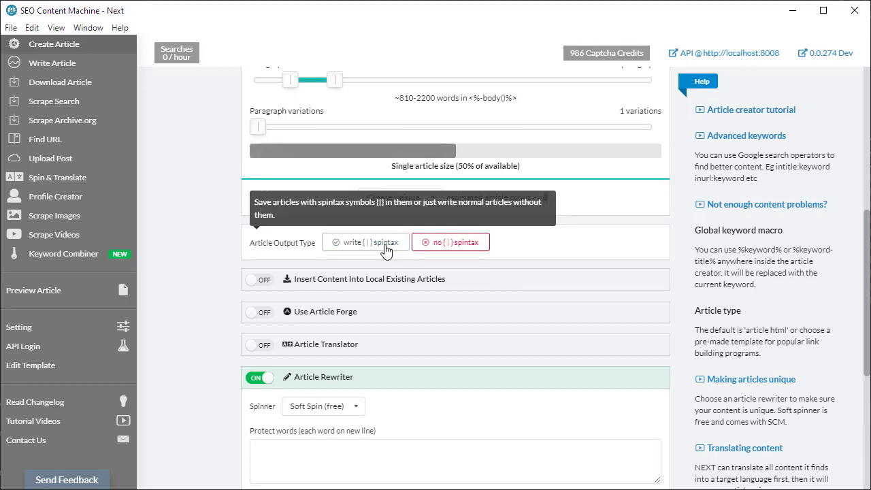
left_click(364, 243)
scroll(388, 252, "down", 2)
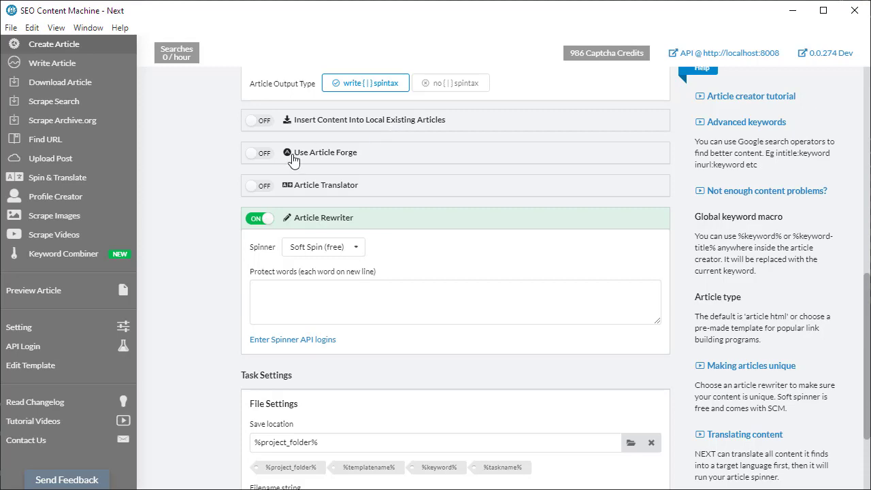
scroll(209, 319, "up", 2)
scroll(210, 320, "up", 5)
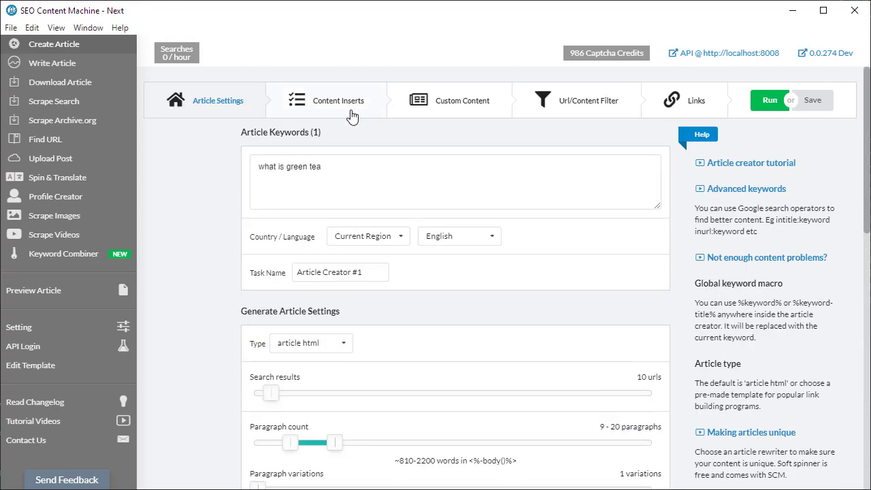
Switch Insert Content Into Local Existing Articles on and focus its empty path field.
scroll(209, 270, "down", 5)
scroll(210, 270, "down", 2)
left_click(261, 167)
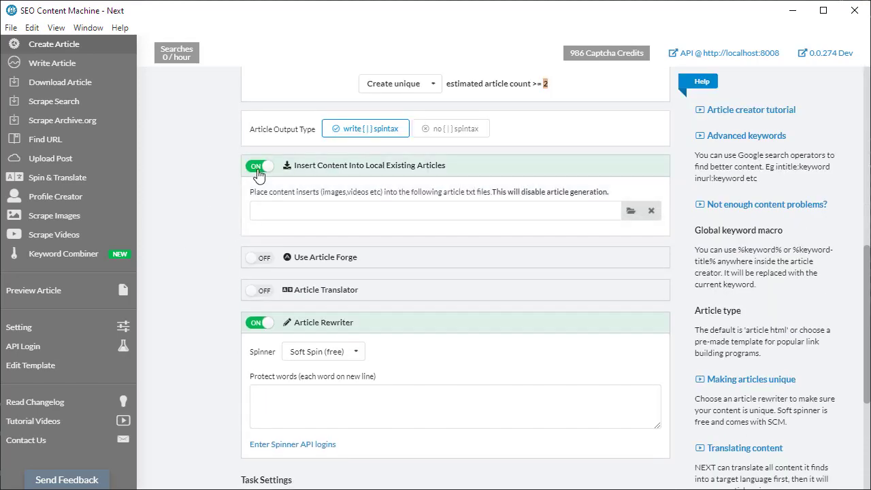
left_click(445, 211)
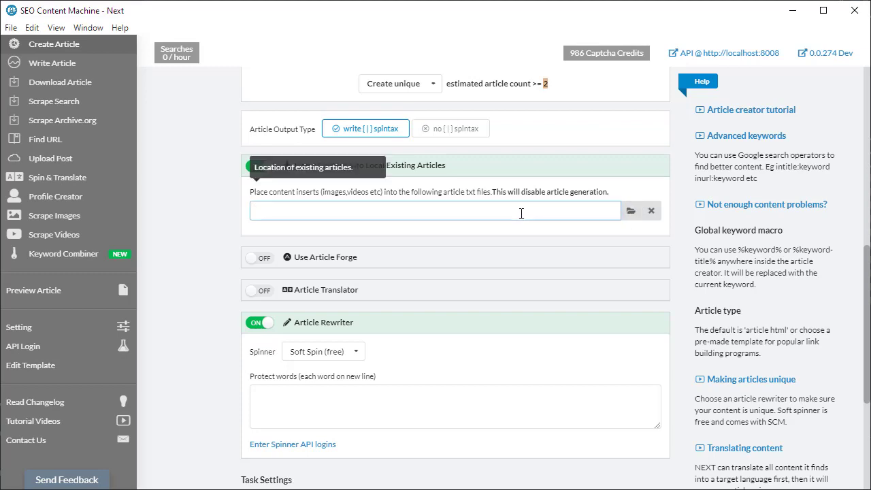
scroll(494, 220, "up", 2)
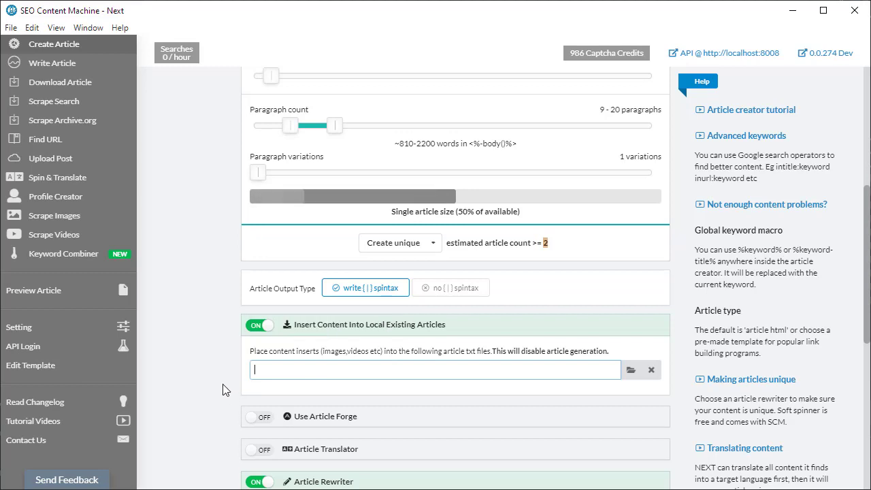
Turn Insert Content off and try Article Forge and Article Translator, leaving both off.
left_click(258, 325)
scroll(395, 202, "down", 2)
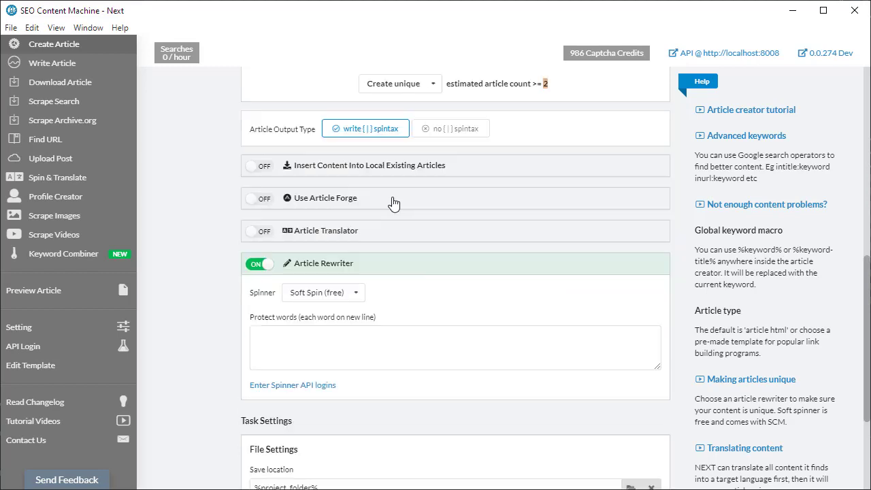
left_click(256, 204)
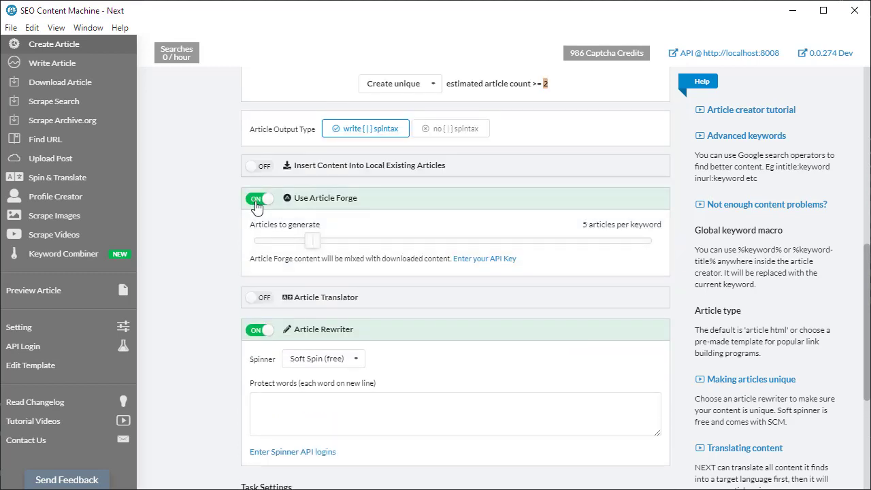
left_click(256, 202)
left_click(260, 231)
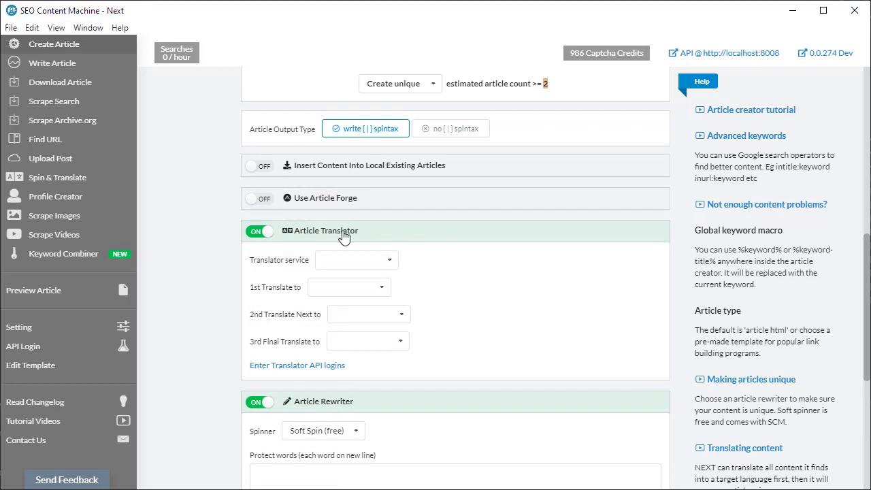
left_click(261, 232)
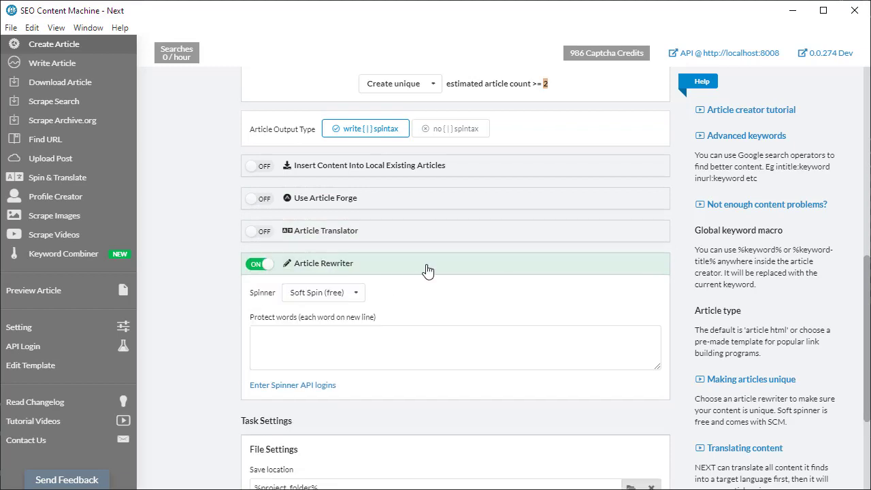
Keep Soft Spin (free) as the Article Rewriter spinner service.
left_click(355, 294)
mouse_move(362, 326)
left_mouse_down()
mouse_move(358, 401)
mouse_move(360, 315)
left_mouse_up()
left_click(349, 313)
scroll(219, 338, "down", 2)
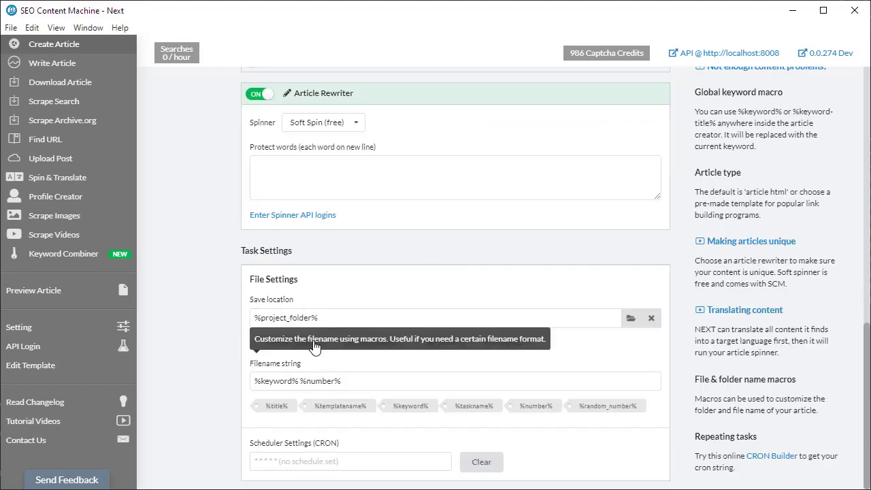
left_click(389, 318)
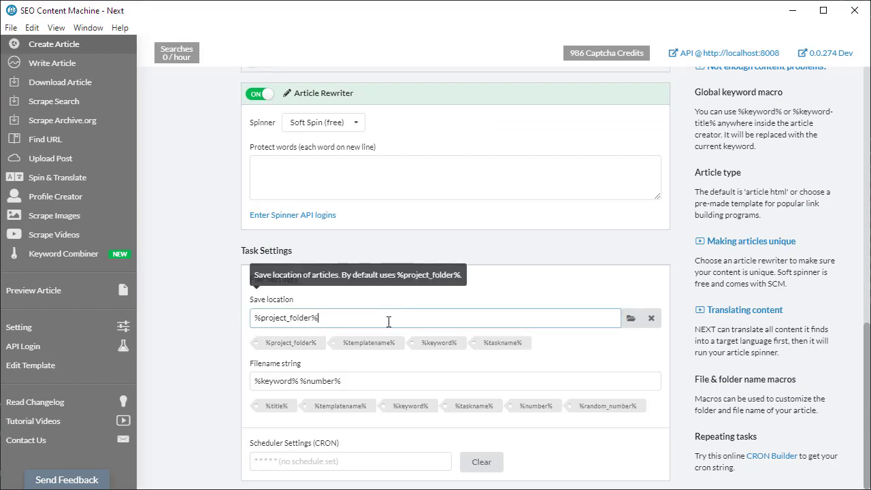
left_click_drag(319, 322, 255, 324)
Switch Insert Images on in Content Inserts, then show the Custom Content settings.
left_click(363, 322)
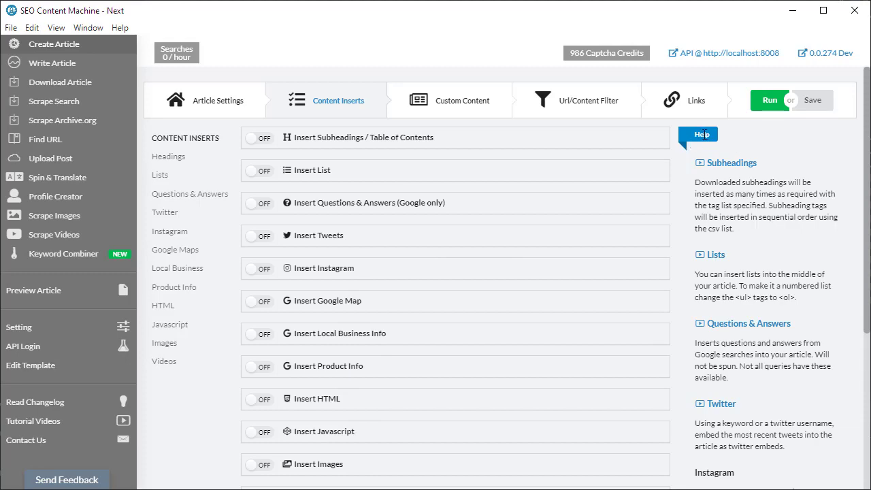
scroll(858, 235, "down", 4)
scroll(858, 204, "up", 4)
scroll(420, 379, "down", 4)
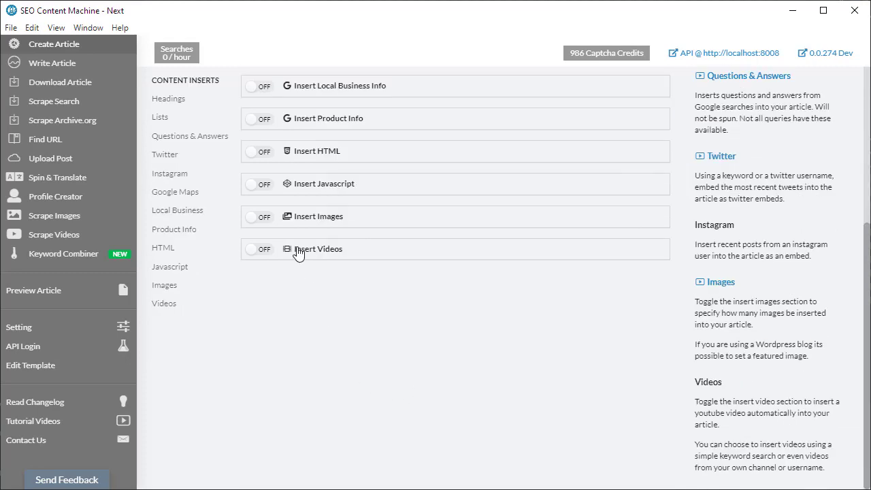
left_click(258, 218)
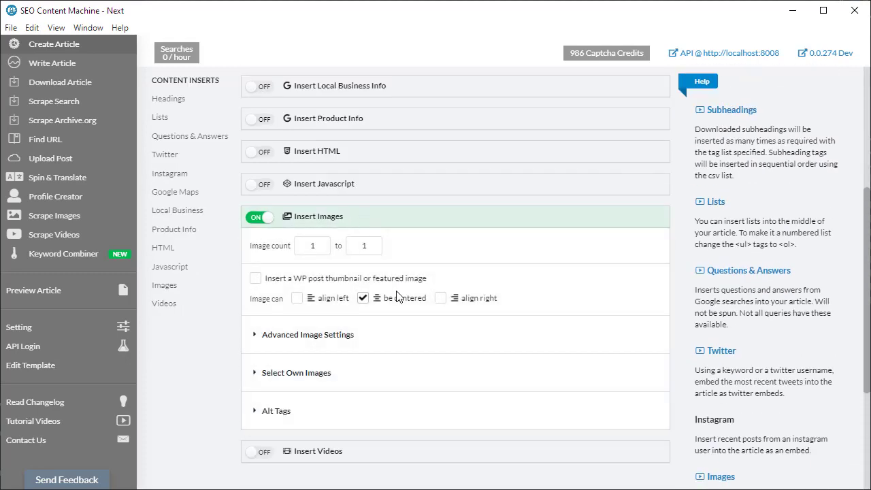
scroll(409, 243, "up", 5)
left_click(445, 103)
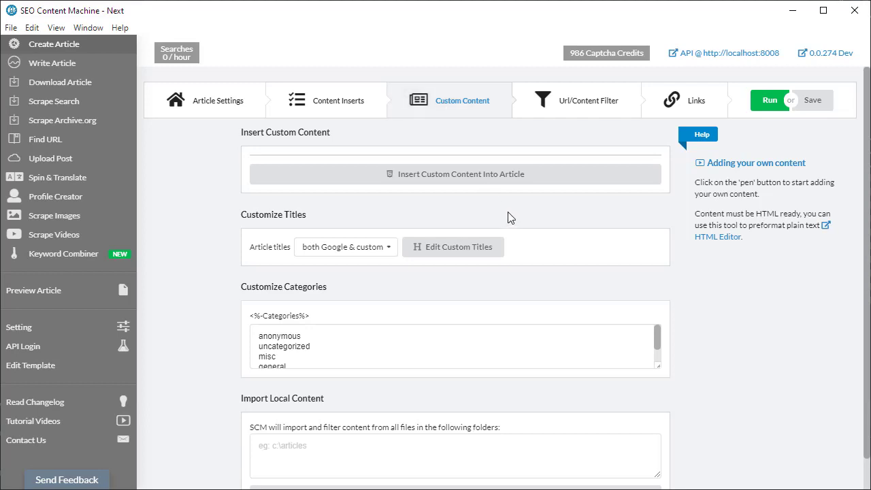
left_click(470, 175)
left_click(354, 168)
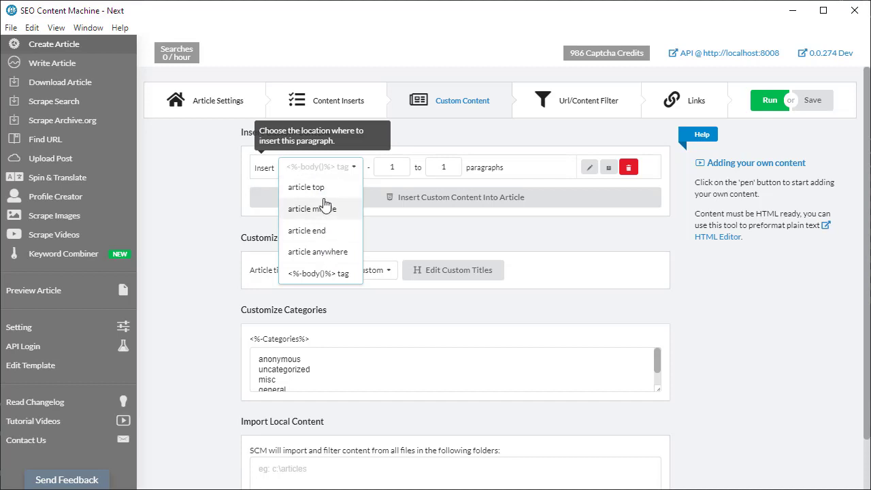
left_click(236, 198)
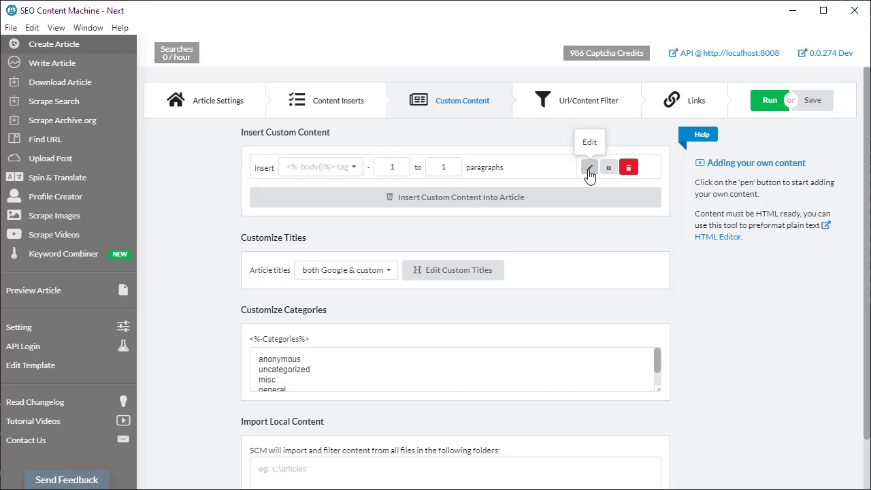
left_click(628, 168)
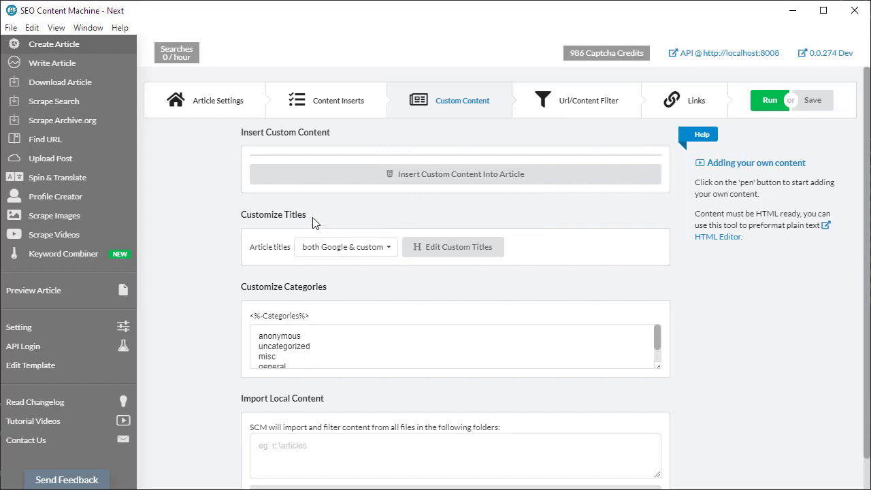
left_click(391, 249)
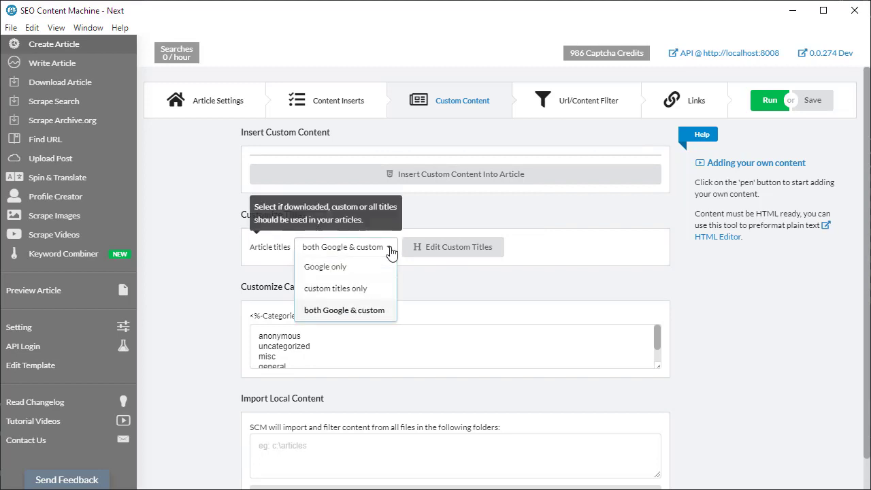
left_click(392, 249)
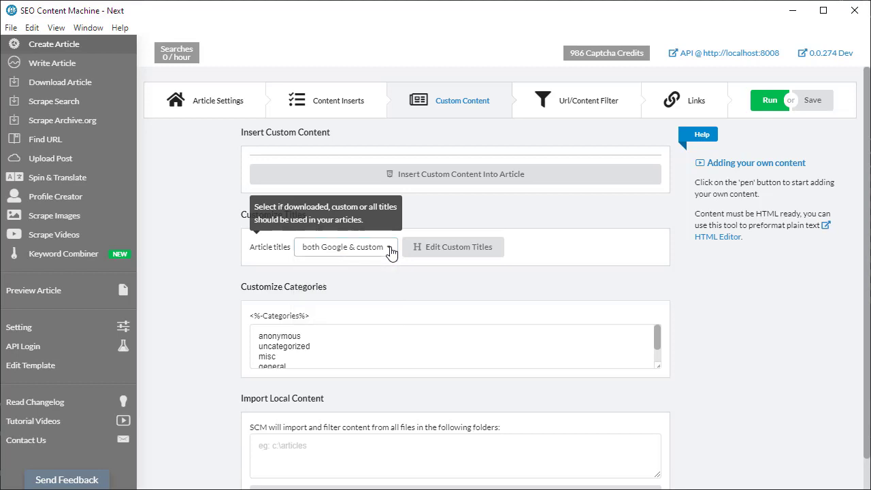
Generate 316 generic custom titles around %keyword_title% in the Edit Custom Titles editor.
left_click(472, 255)
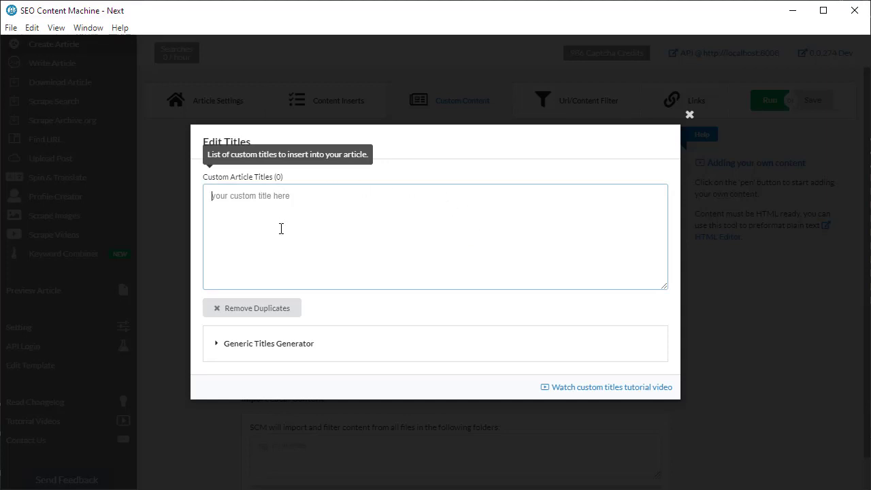
left_click(333, 208)
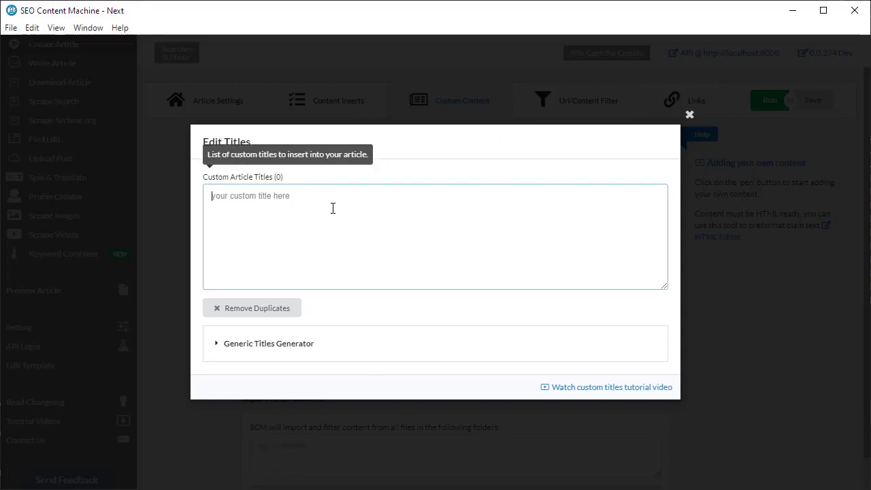
left_click(256, 345)
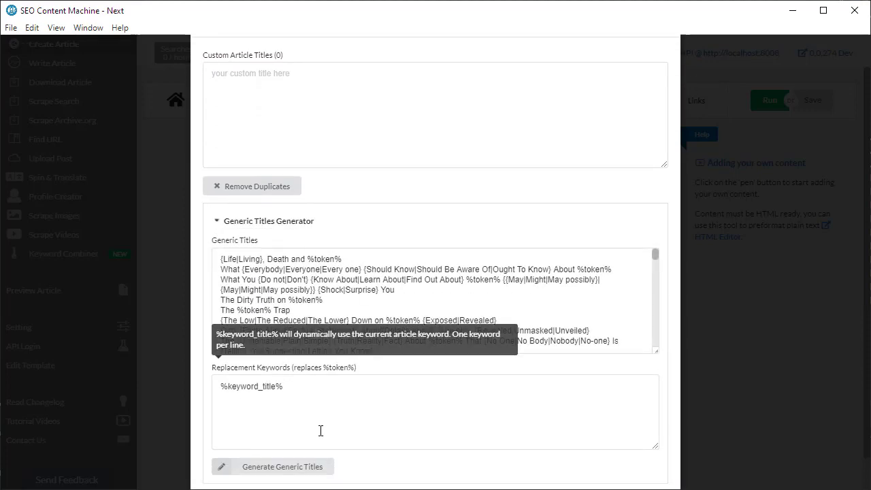
left_click(253, 467)
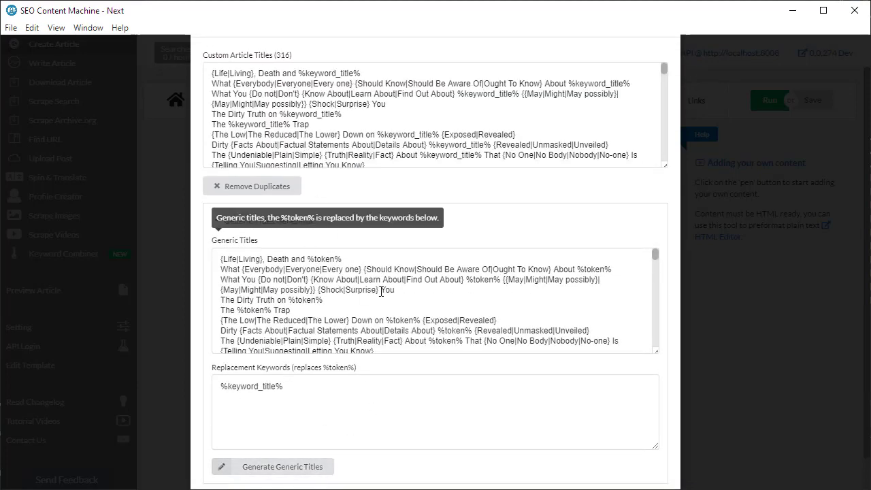
key("Escape")
mouse_move(657, 303)
left_mouse_down()
mouse_move(657, 330)
mouse_move(656, 303)
left_mouse_up()
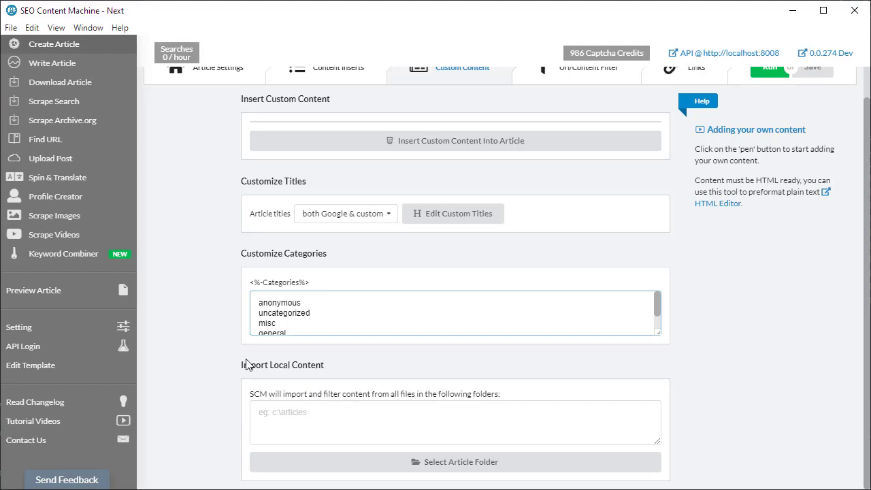
Check the empty Import Local Content folder list and return to the top of Custom Content.
left_click_drag(241, 365, 327, 367)
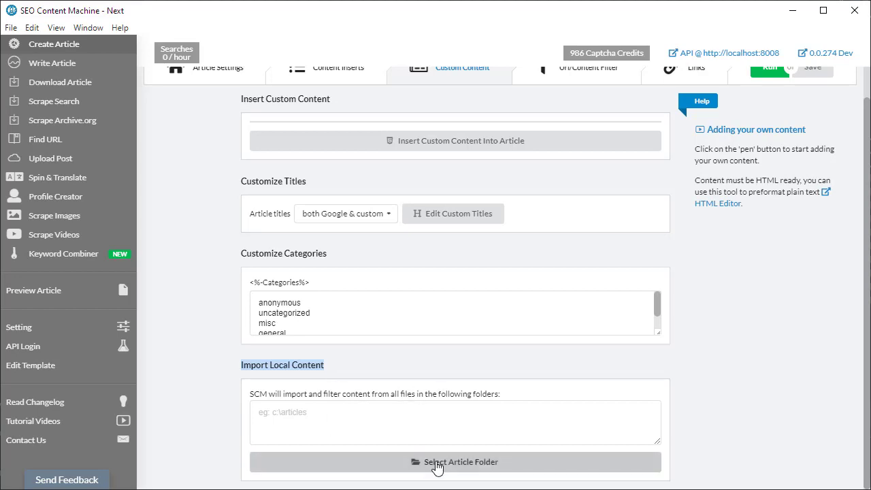
left_click(395, 419)
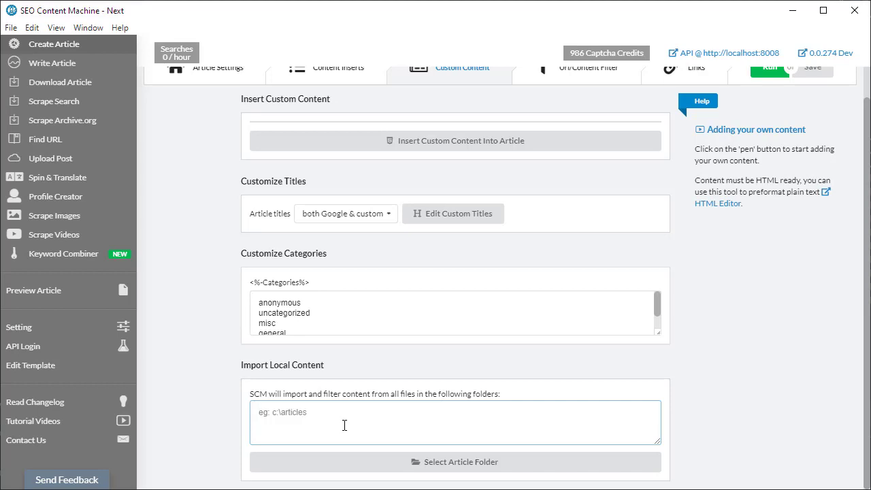
scroll(515, 431, "up", 1)
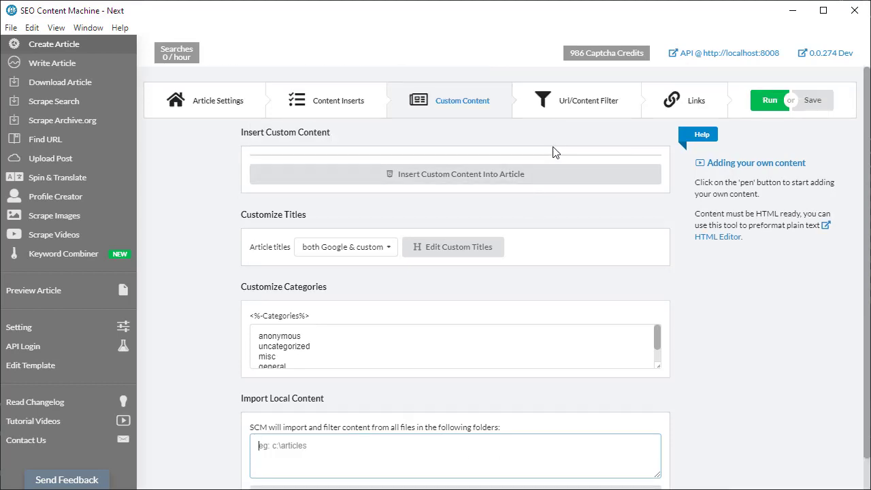
left_click(602, 109)
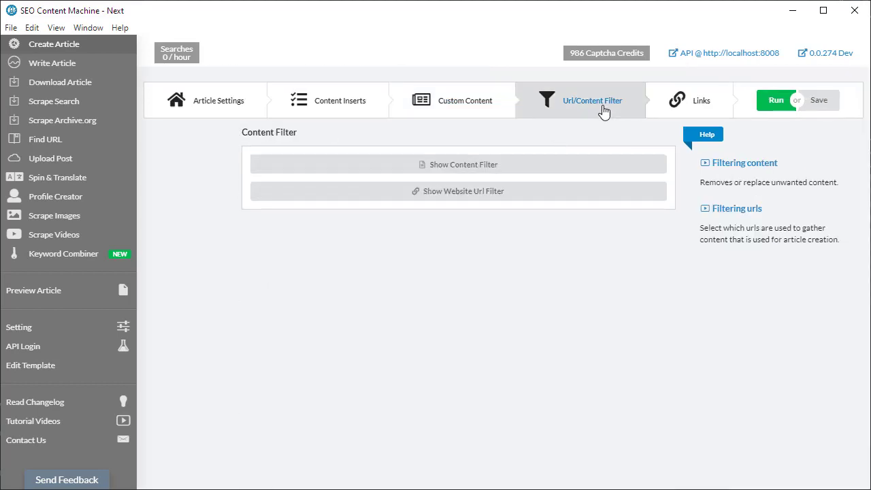
left_click(495, 171)
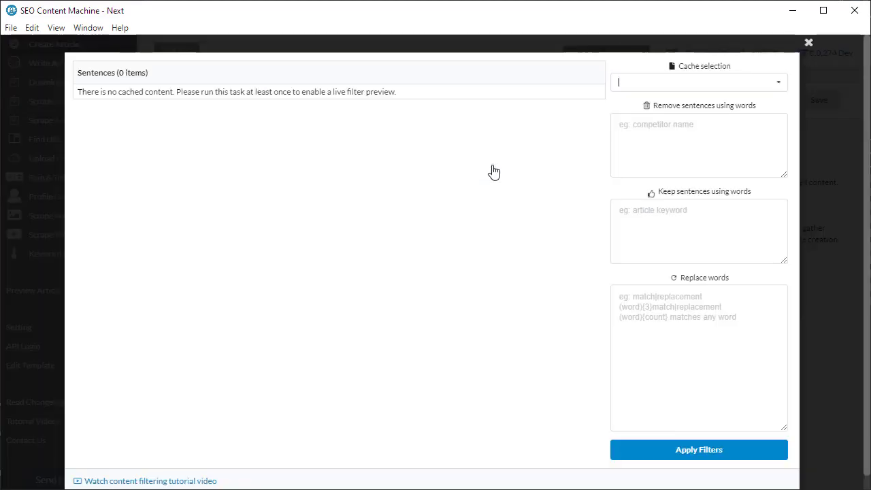
left_click(695, 132)
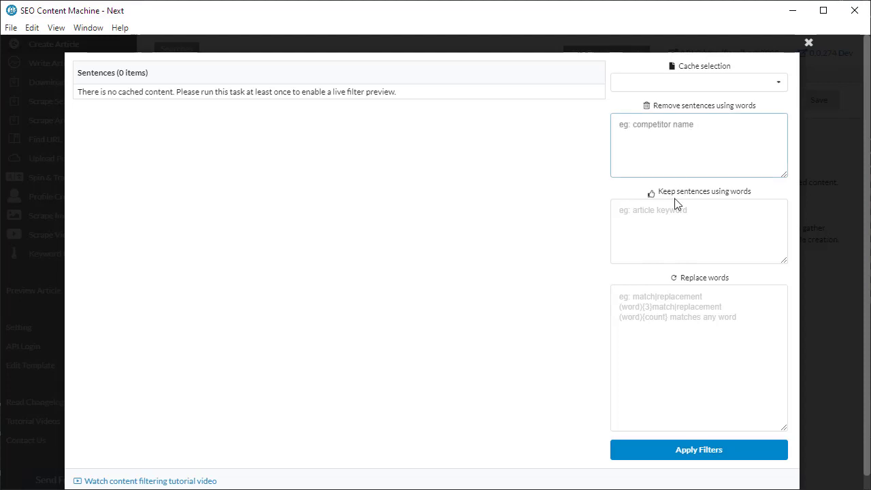
left_click(671, 238)
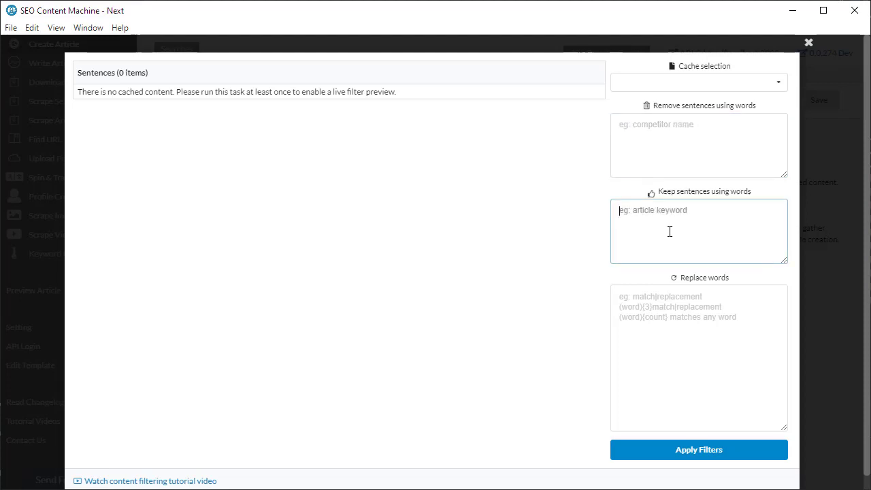
left_click(674, 318)
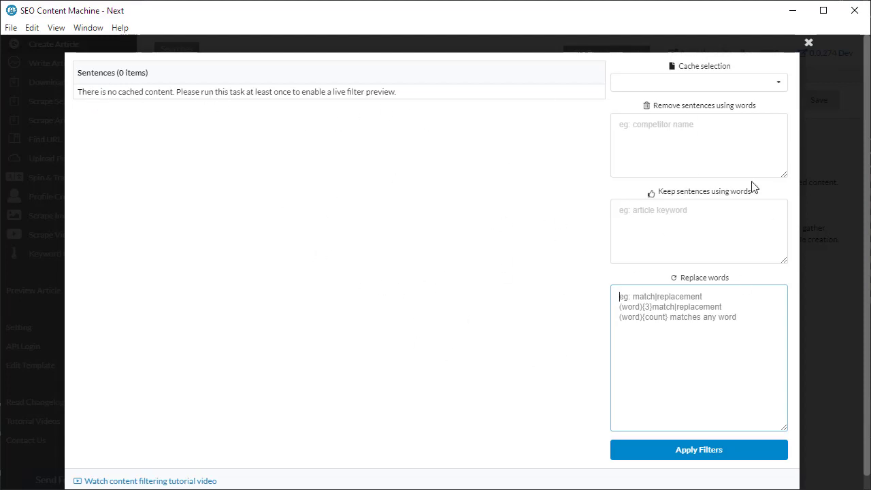
left_click(849, 230)
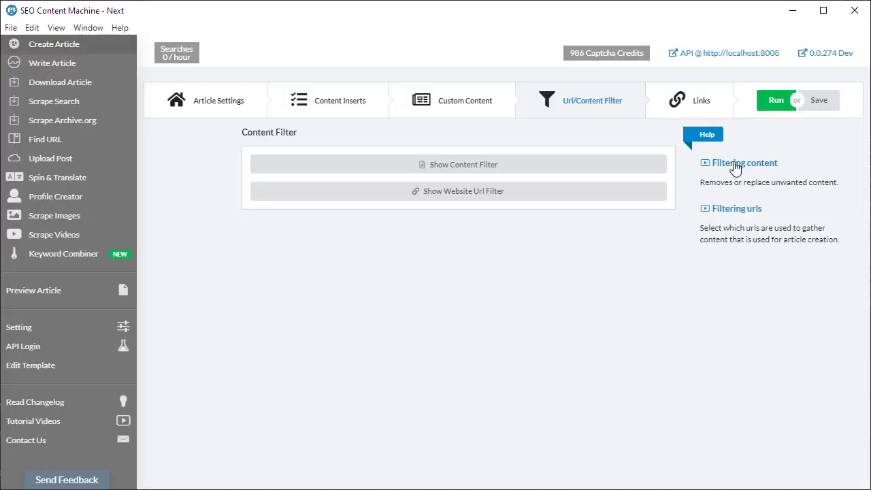
left_click(586, 197)
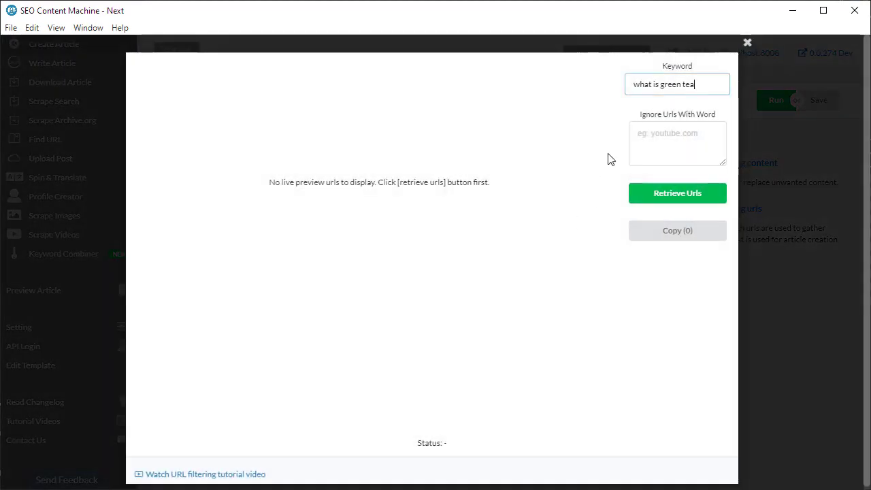
left_click(740, 184)
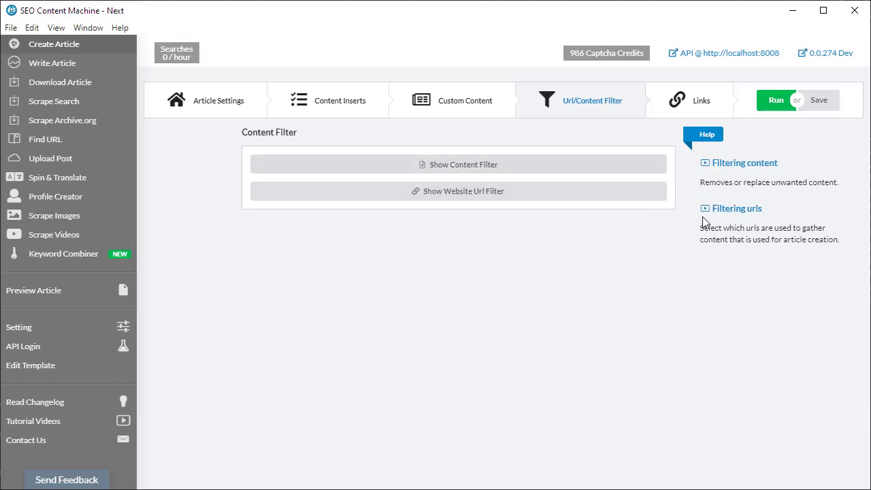
Add a Links 1 entry on the Links tab, leaving link insert type at Insert link.
left_click(696, 102)
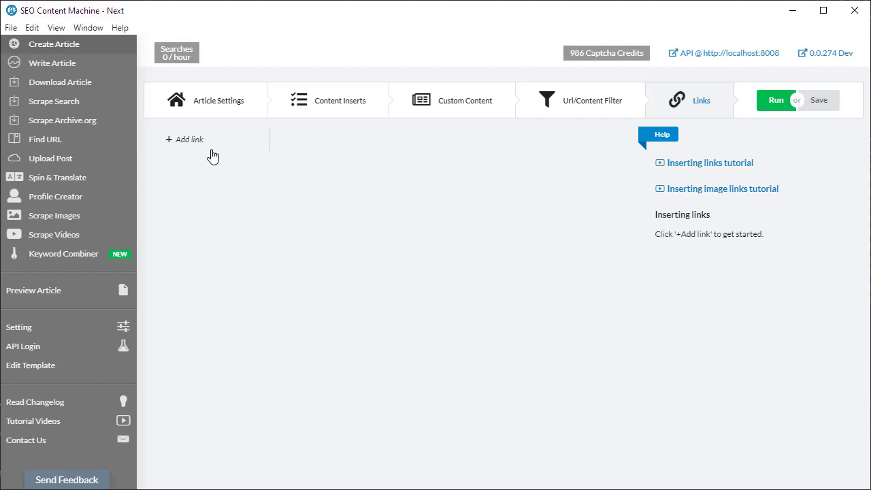
left_click(180, 144)
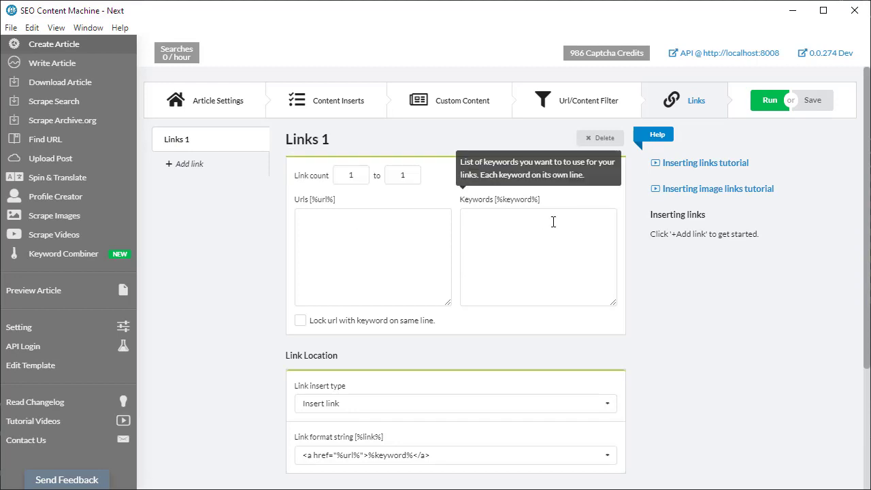
scroll(242, 279, "down", 2)
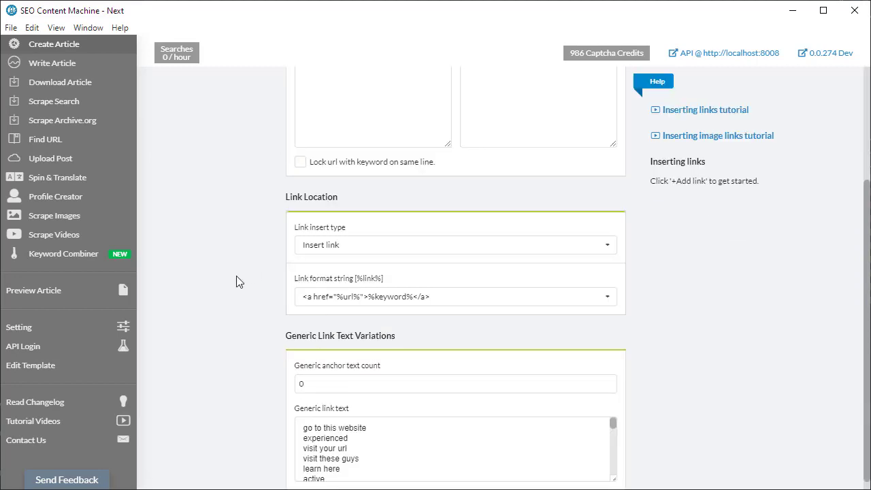
left_click(612, 250)
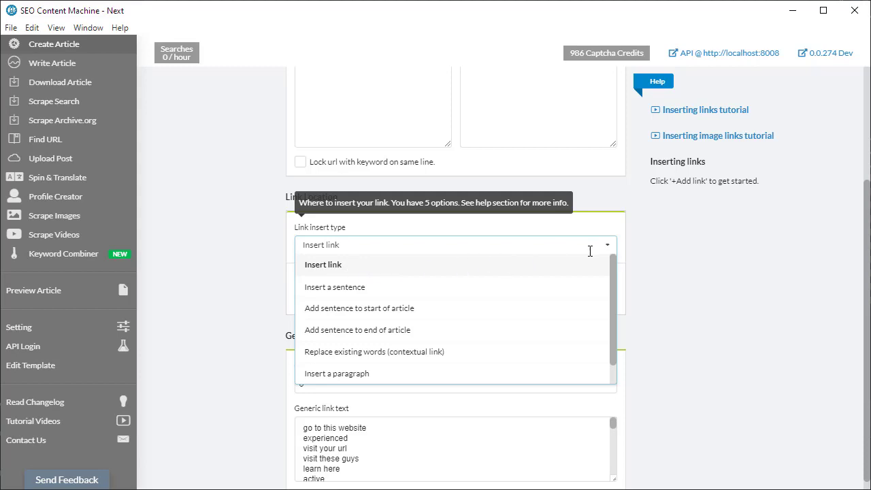
left_click_drag(609, 288, 609, 305)
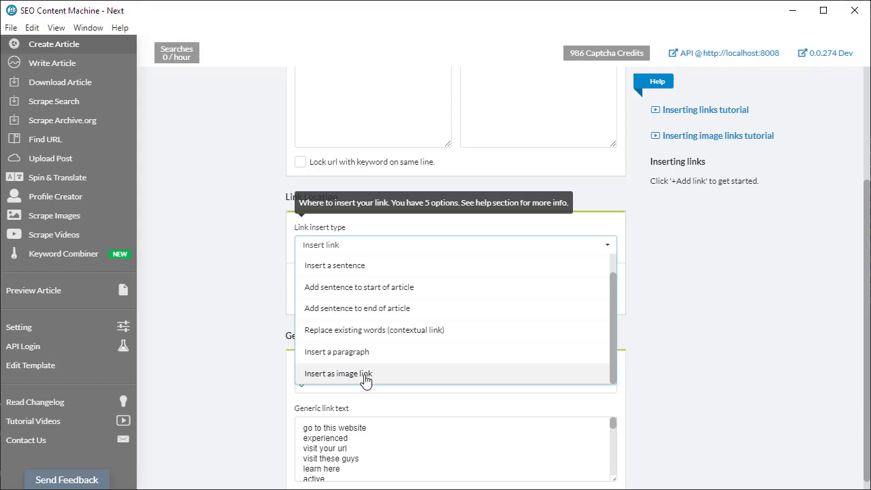
left_click(258, 354)
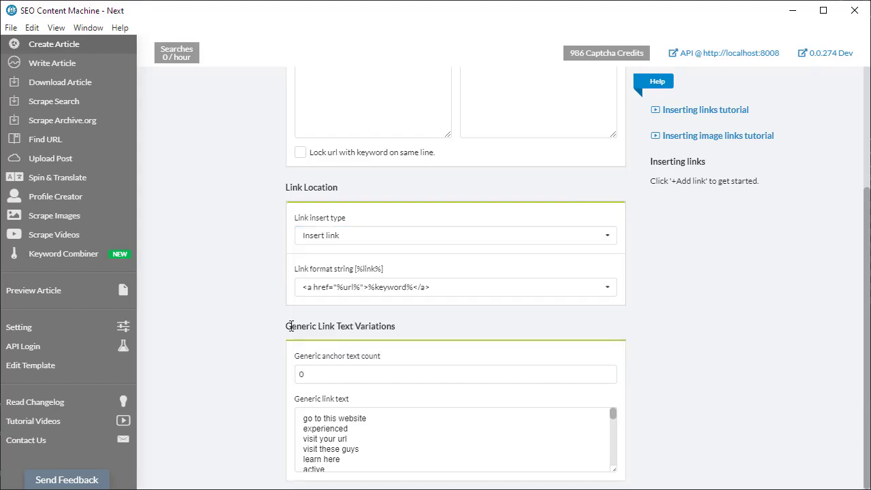
Set the Generic anchor text count to 10.
left_click_drag(288, 326, 417, 336)
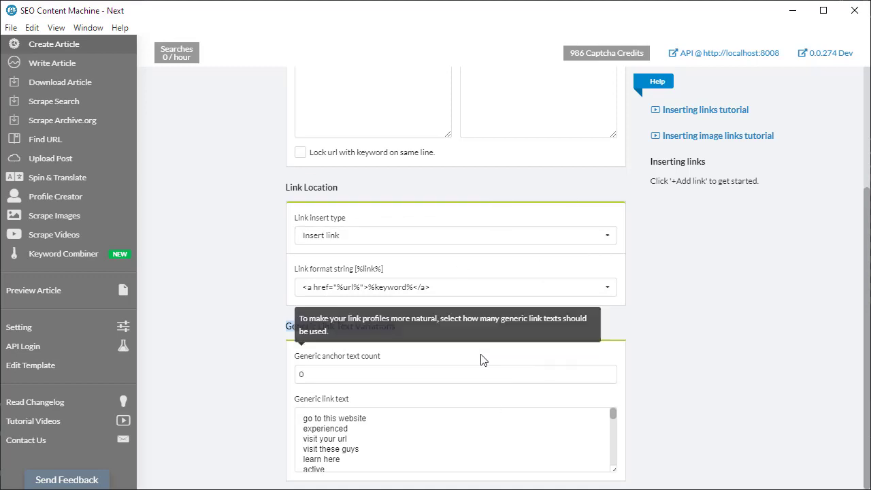
scroll(660, 385, "up", 2)
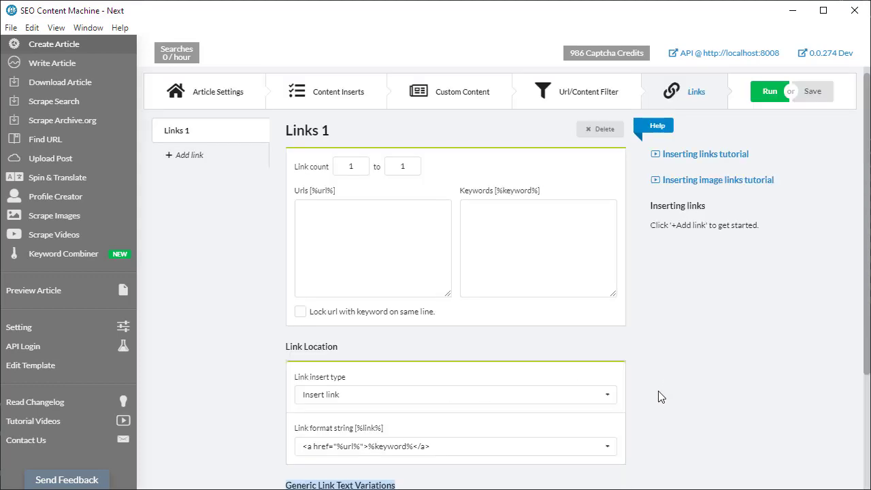
left_click(517, 219)
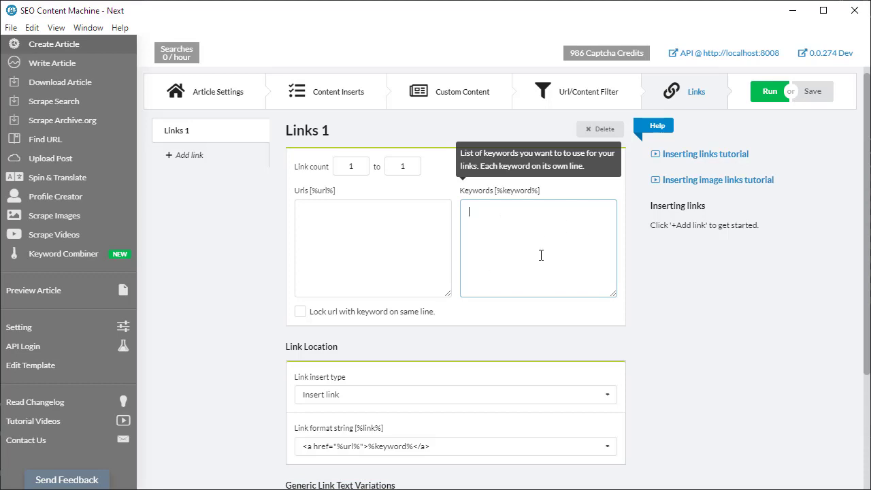
scroll(536, 240, "down", 2)
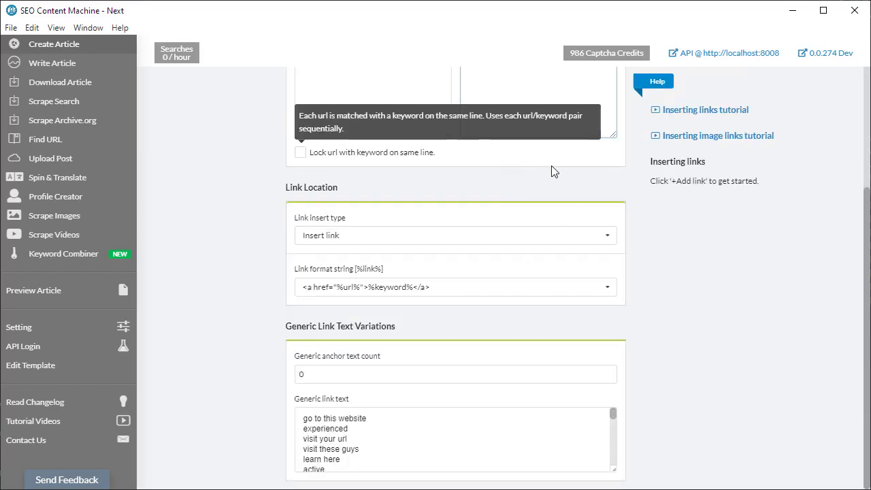
left_click(340, 374)
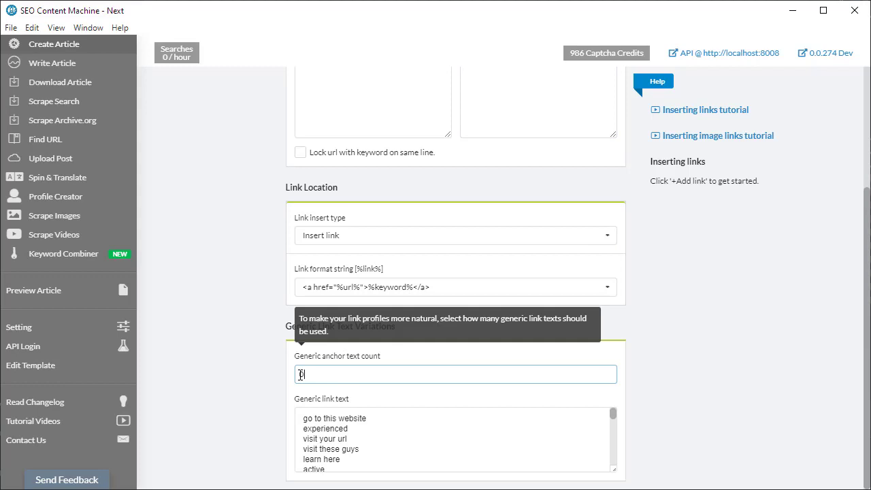
left_click(300, 374)
type("1")
left_click(215, 392)
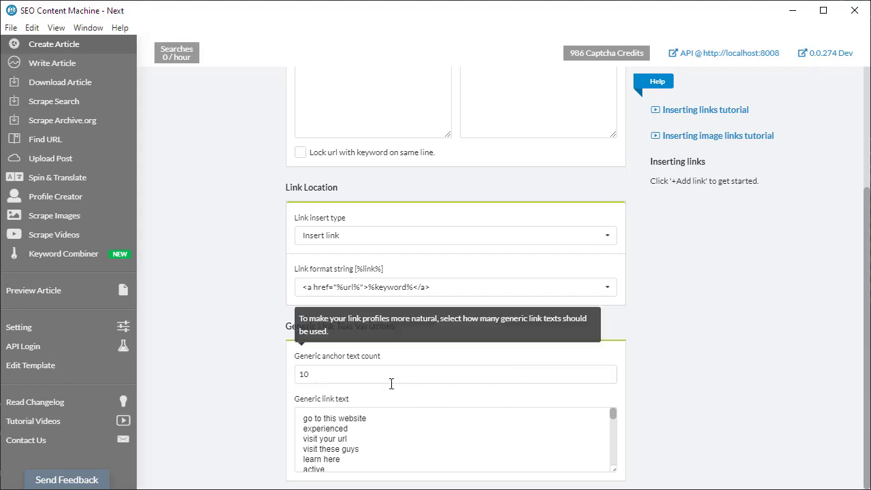
Review the phrases in the generic link text list.
left_click_drag(612, 412, 410, 478)
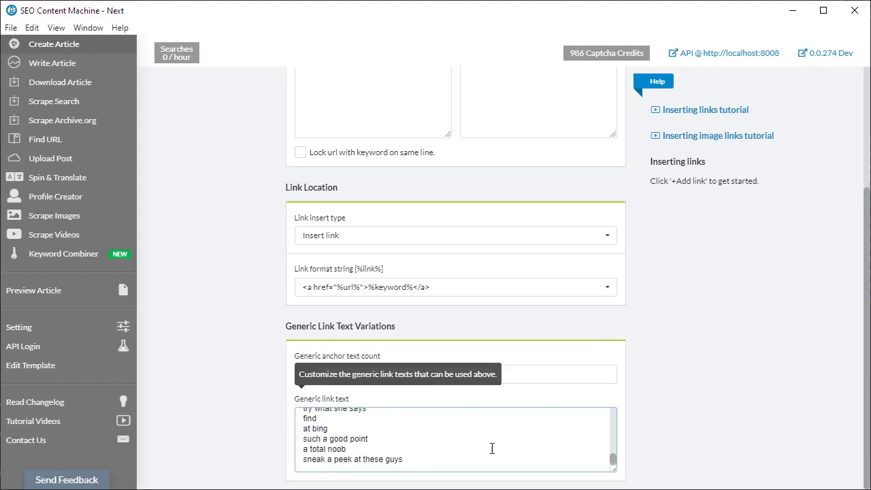
scroll(497, 448, "up", 10)
left_click(519, 432)
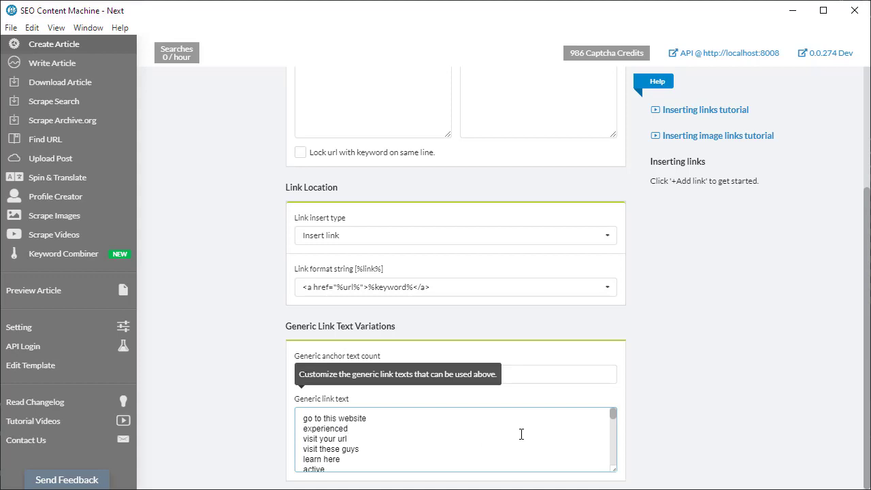
left_click_drag(303, 417, 405, 450)
left_click(404, 449)
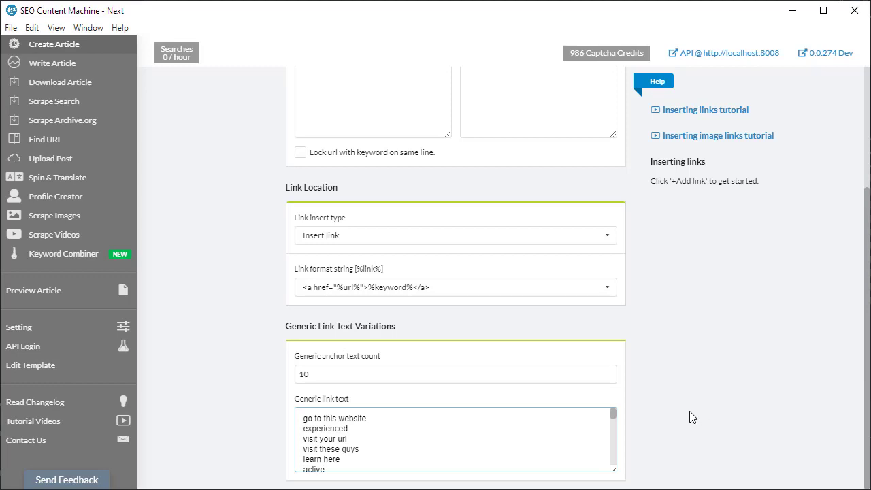
Enter example.com as the link URL with keyword1 as its keyword, then run the task.
scroll(692, 421, "up", 3)
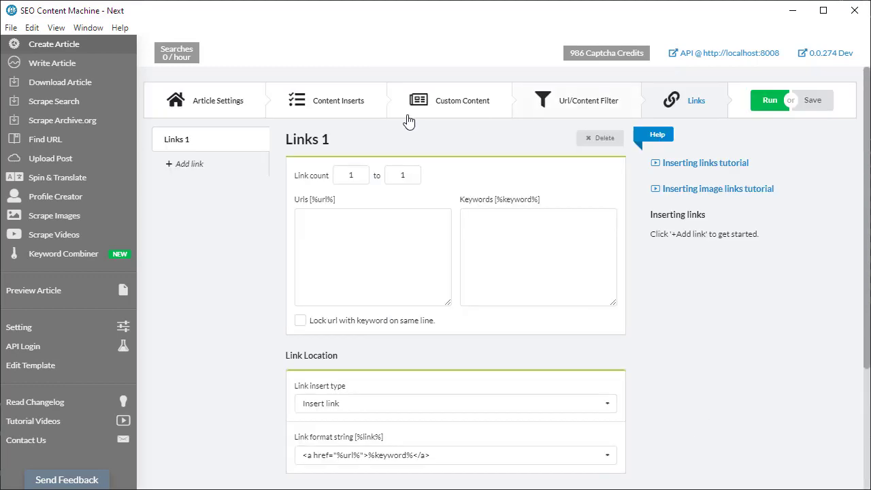
left_click(333, 213)
type("example.com")
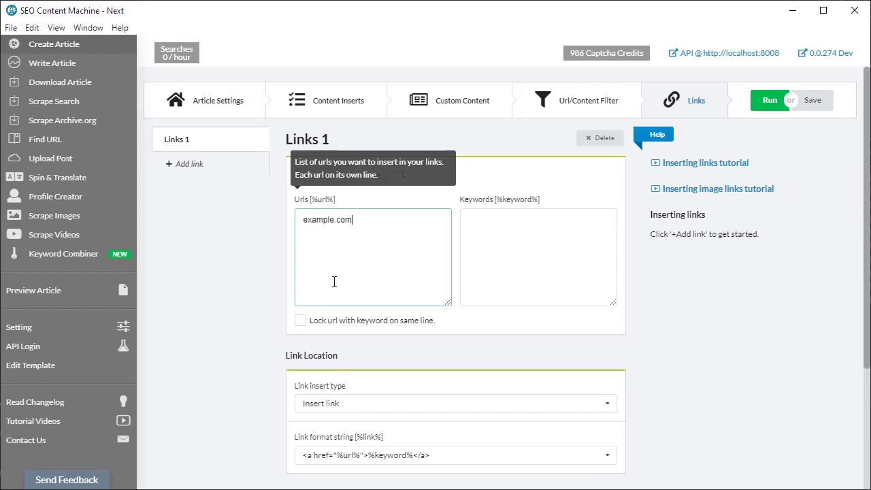
key("Tab")
type("k")
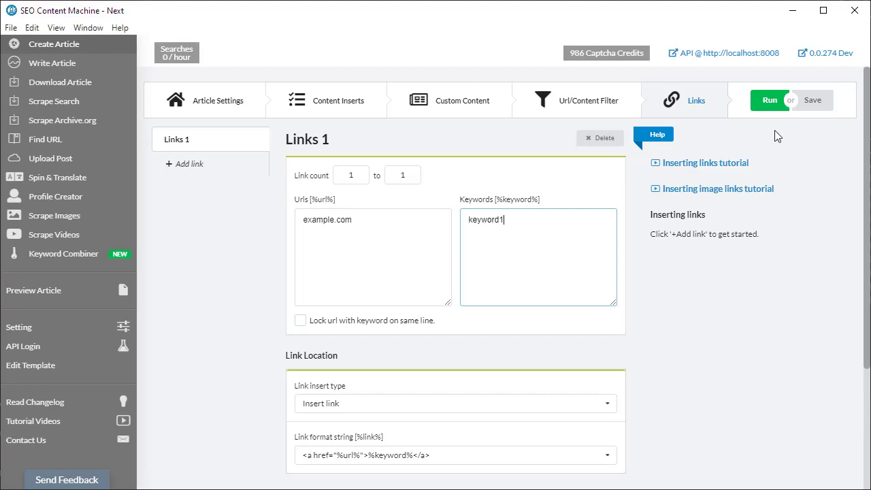
left_click(768, 103)
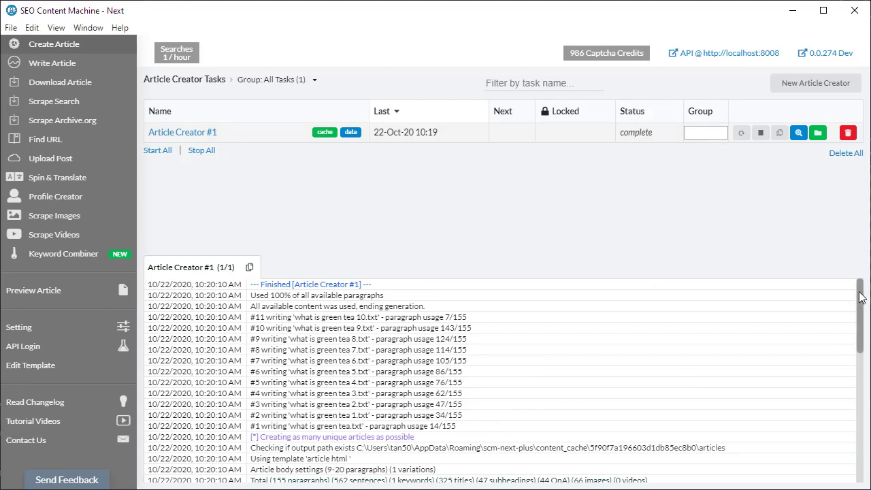
Scroll the finished task log and highlight the line about creating unique articles.
left_click_drag(859, 300, 844, 281)
left_click_drag(262, 439, 441, 439)
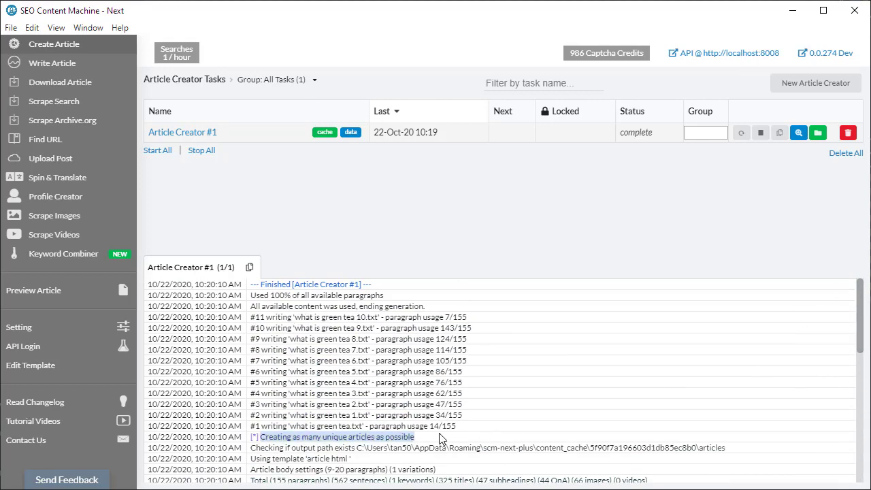
left_click(460, 436)
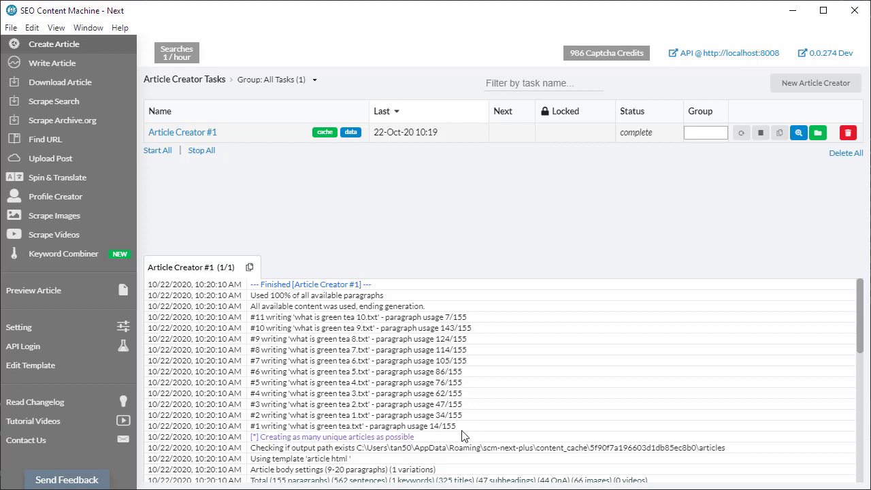
Inspect the paragraph usage figures in the log: 14/155, then the #11 line's usage.
left_click_drag(429, 426, 458, 428)
double_click(450, 426)
left_click_drag(427, 426, 456, 426)
left_click(449, 426)
left_click_drag(427, 317, 473, 321)
left_click(307, 177)
Open the generated green tea articles in Preview Article and scroll through the first one.
left_click(798, 134)
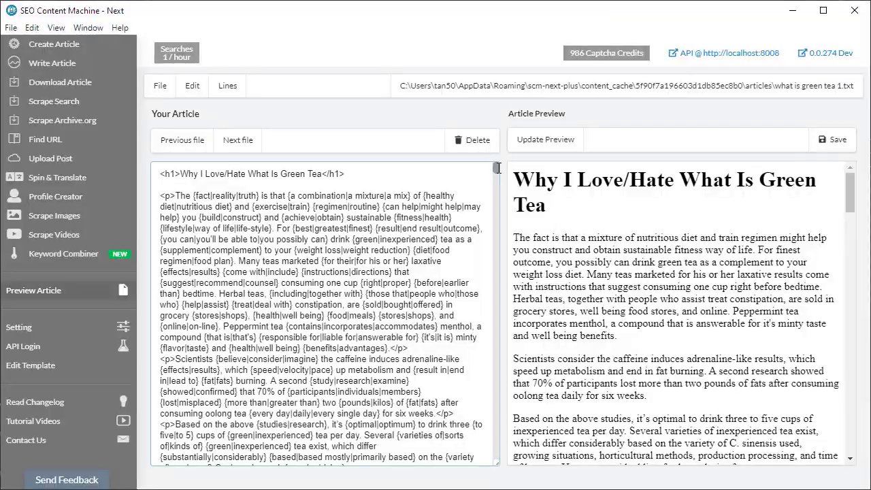
scroll(479, 341, "down", 15)
scroll(478, 361, "down", 10)
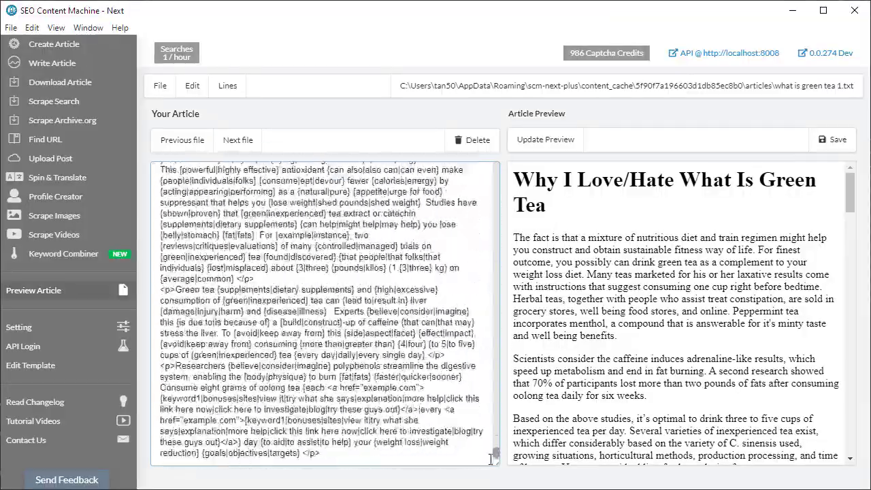
scroll(478, 340, "up", 15)
scroll(489, 224, "up", 15)
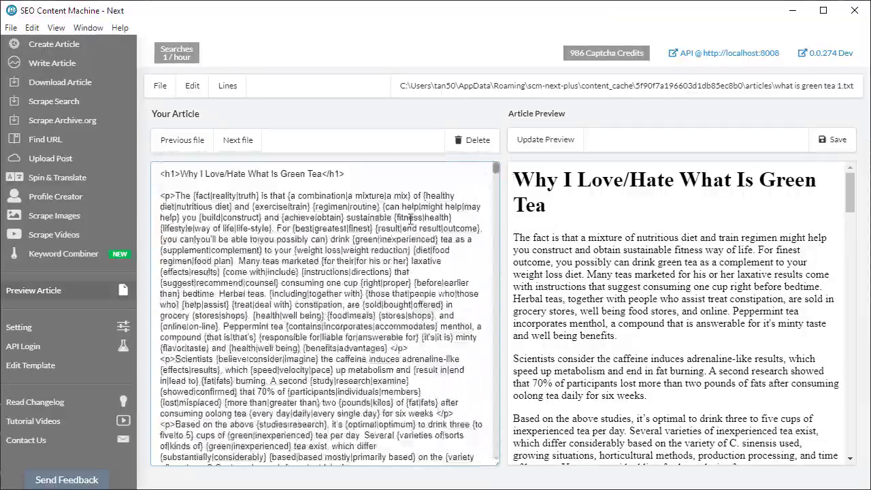
left_click_drag(856, 194, 829, 299)
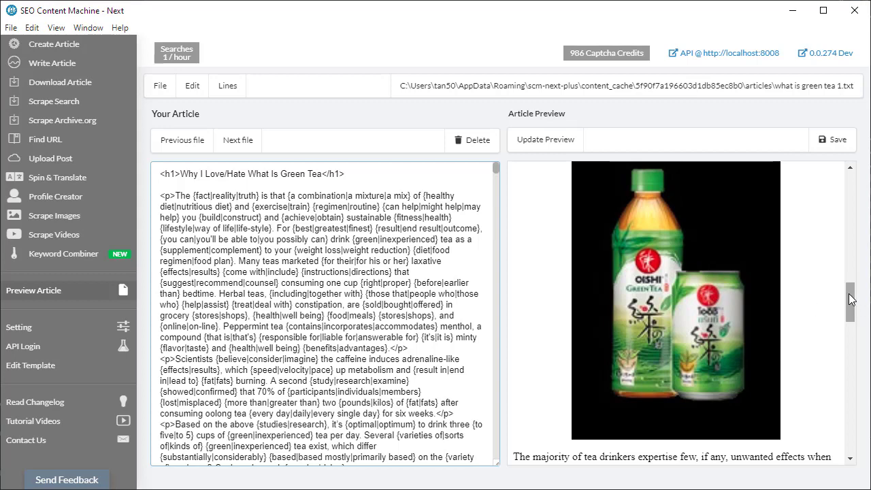
left_click_drag(851, 303, 639, 468)
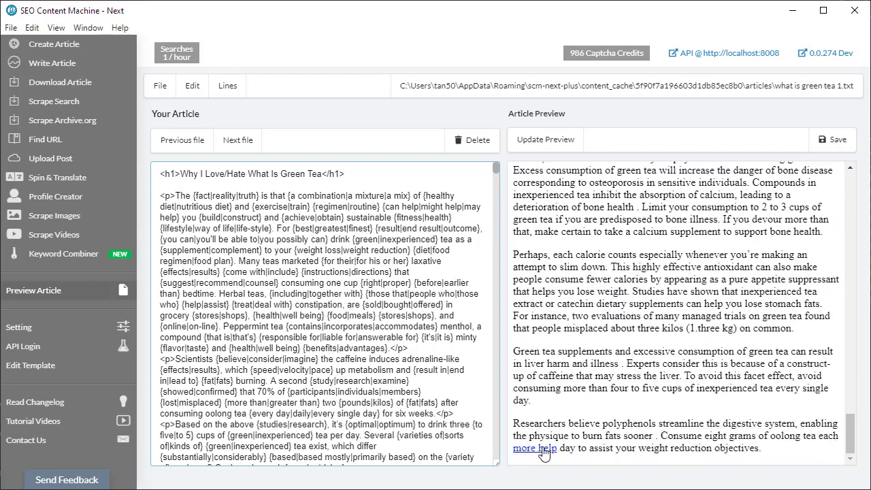
Load the next article, examine the {style|type|fashion} spintax, and re-spin its preview five times.
left_click(240, 143)
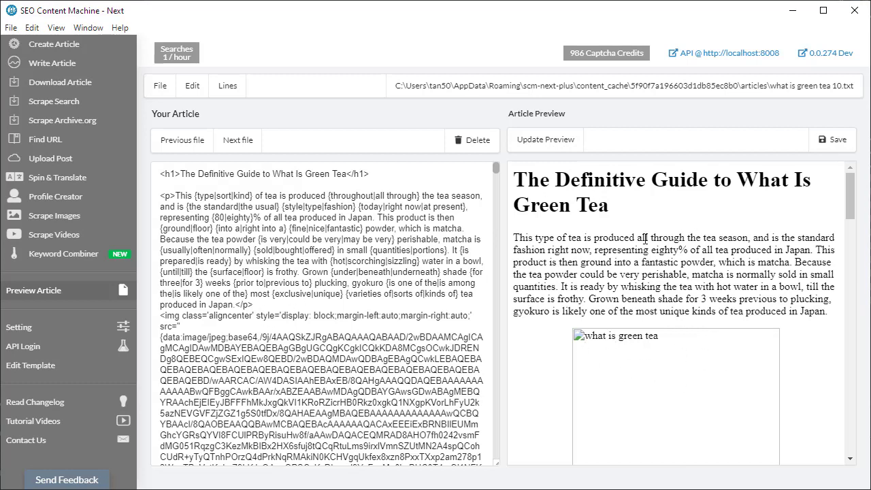
left_click_drag(283, 206, 362, 207)
left_click(556, 143)
left_click(534, 140)
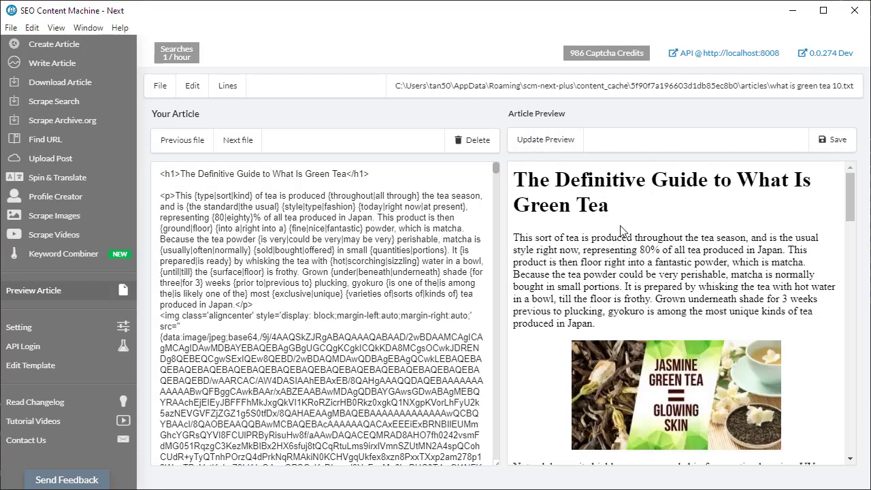
left_click(544, 141)
left_click(545, 141)
left_click(545, 141)
left_click(545, 141)
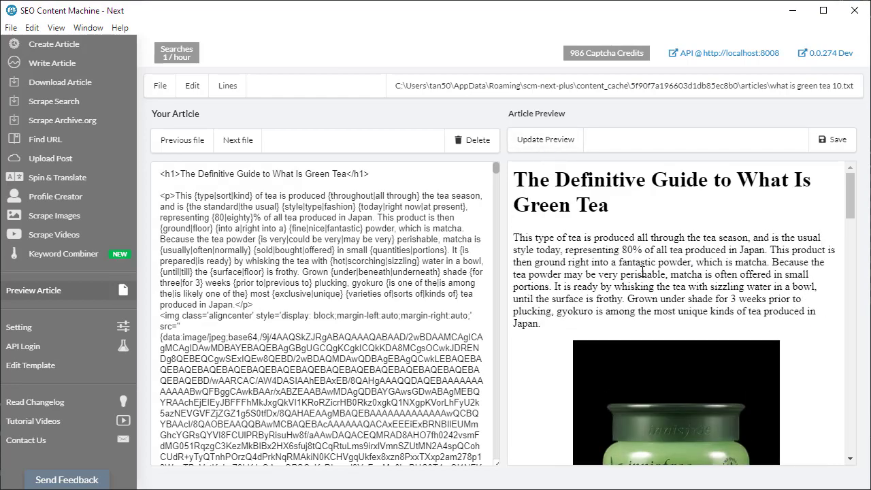
left_click_drag(851, 195, 853, 167)
Go back via Create Article to the Tasks list showing Article Creator #1 complete.
left_click(100, 46)
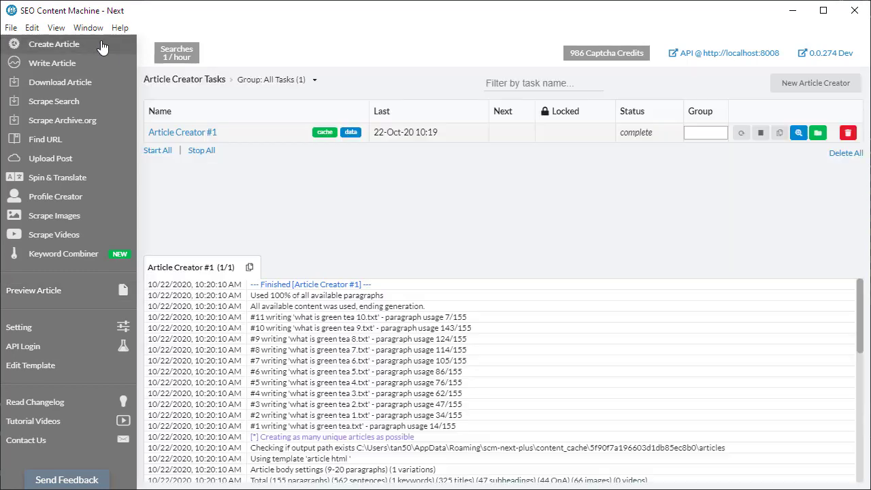